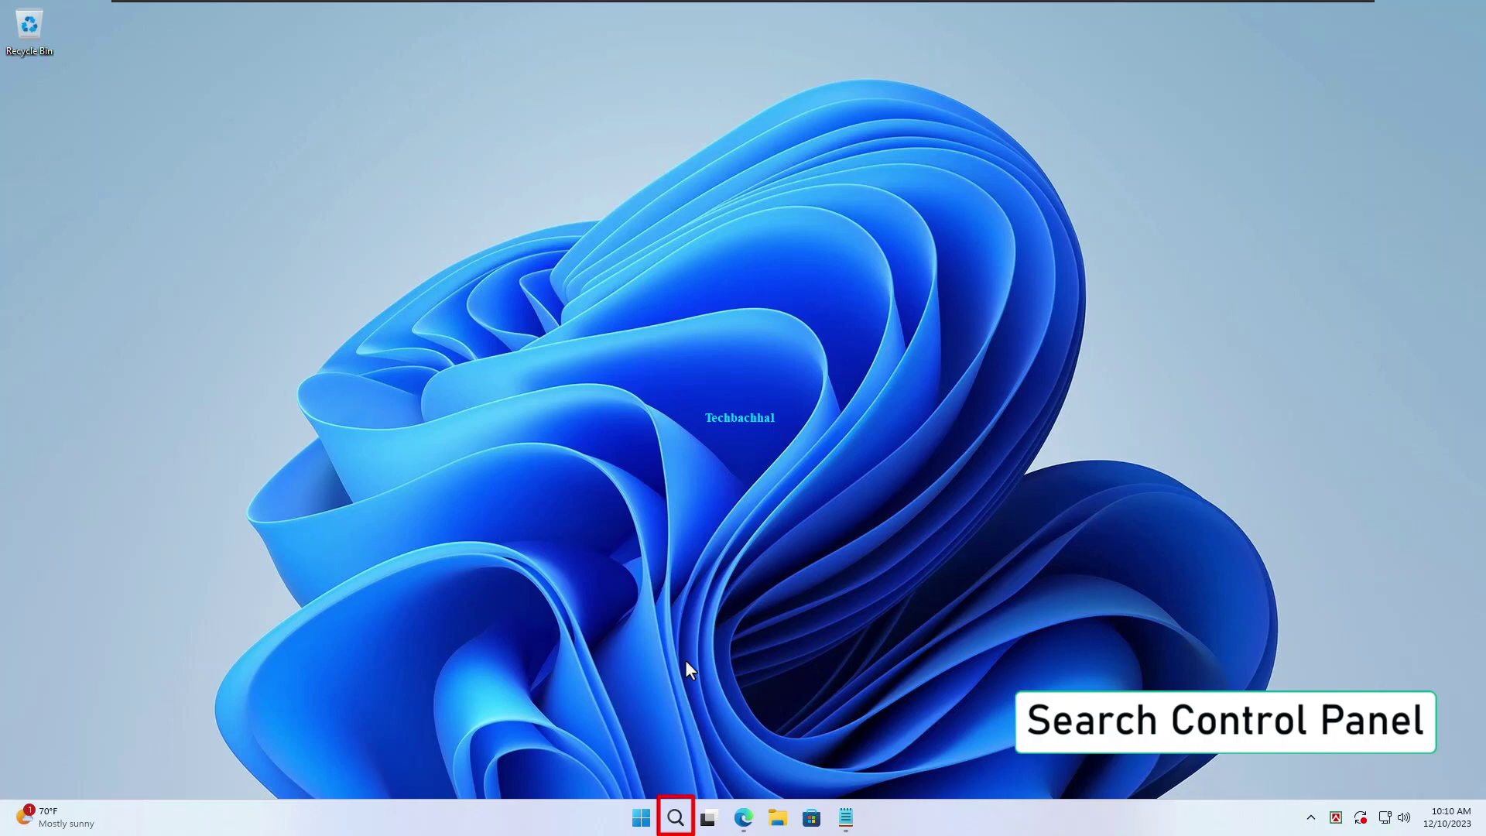
- Search Windows for 'control' and open Control Panel from the best match
{"action": "left_click", "coordinate": [676, 818]}
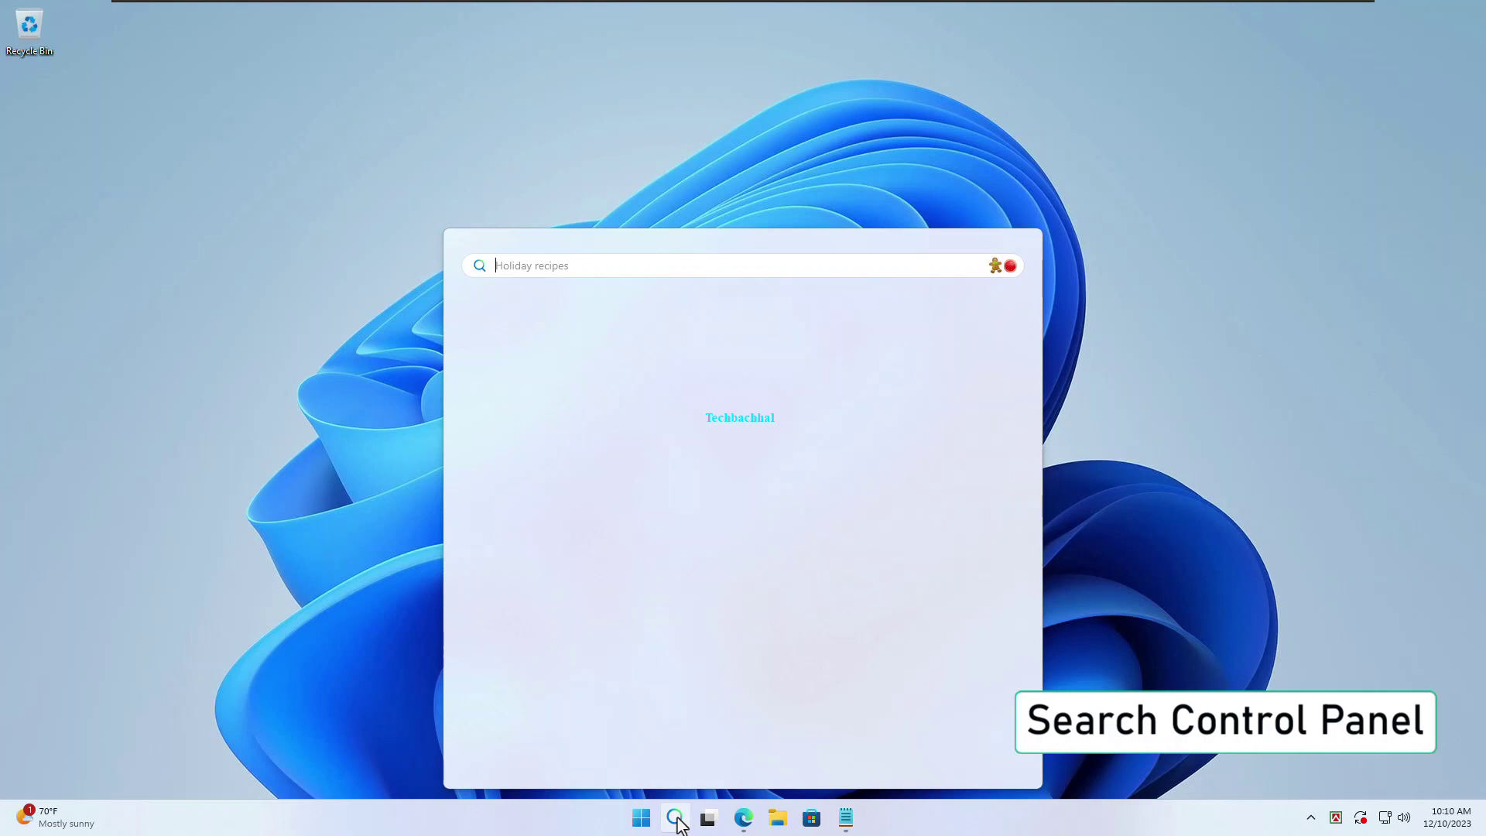
{"action": "type", "text": "control"}
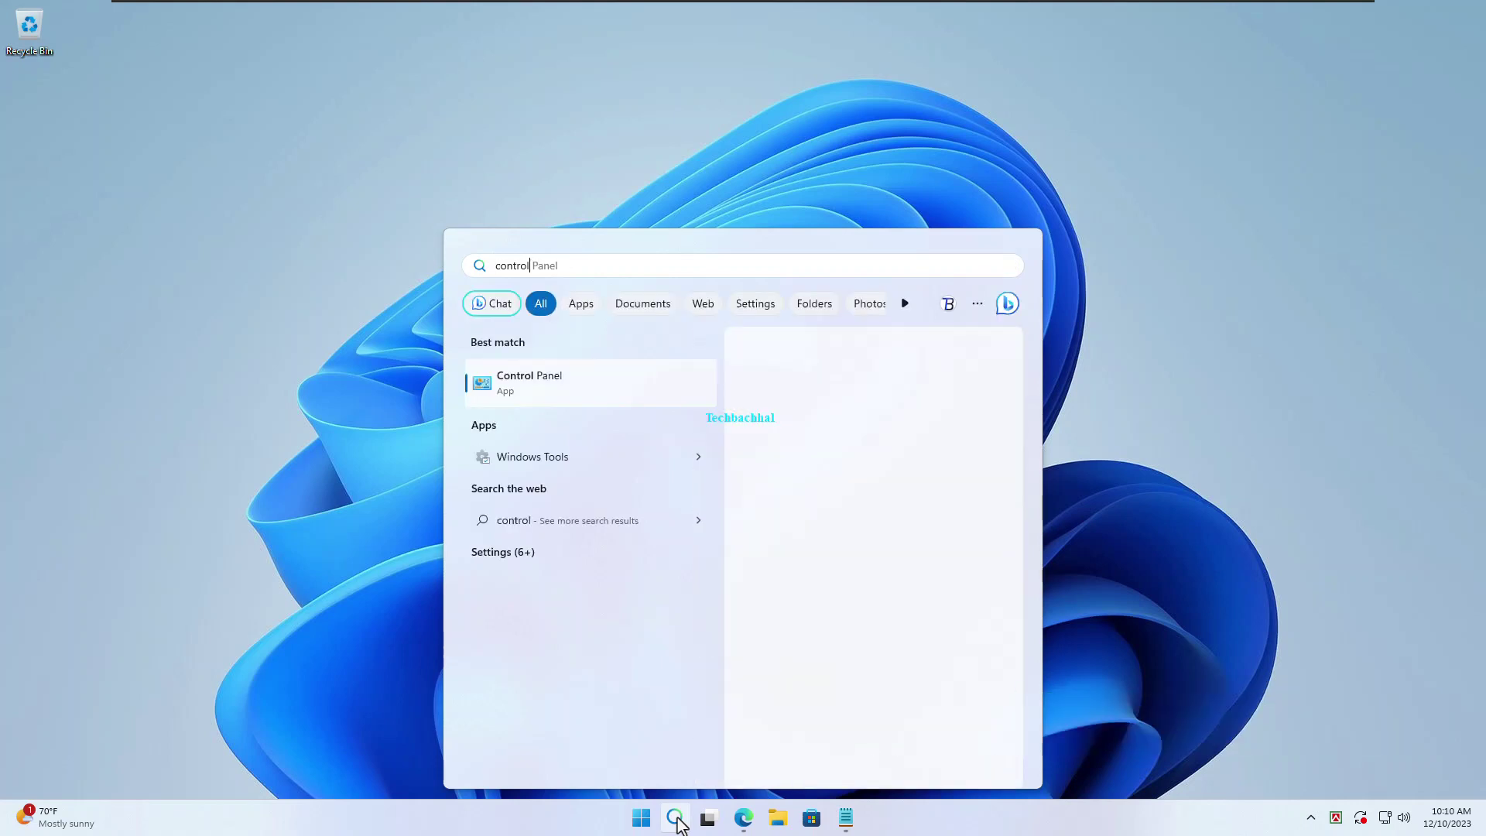
{"action": "left_click", "coordinate": [559, 380]}
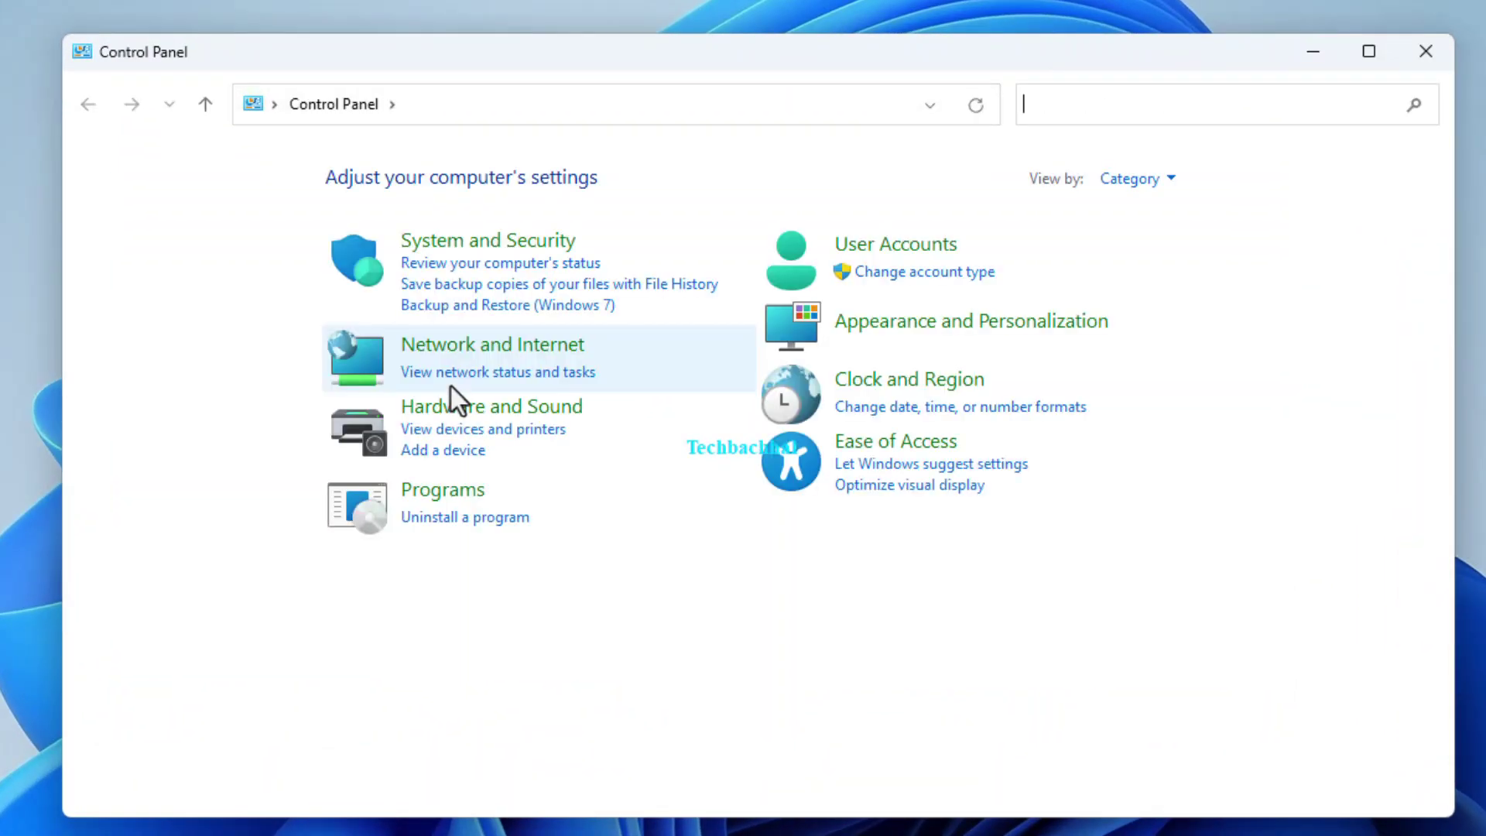
- View Control Panel as Large icons and check Color Management's empty Generic Monitor profile list
{"action": "left_click", "coordinate": [1130, 179]}
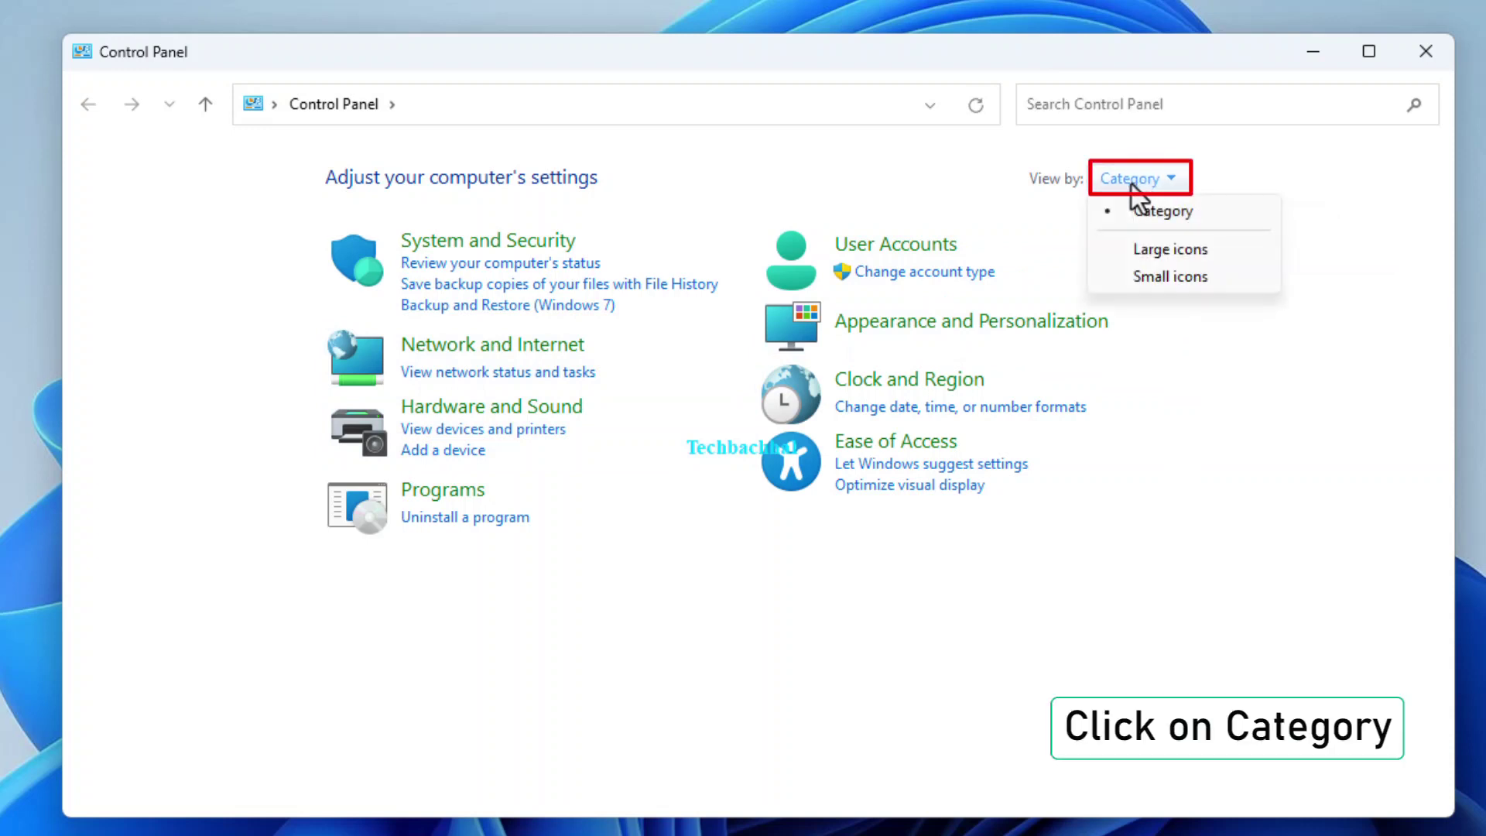
{"action": "left_click", "coordinate": [1162, 249]}
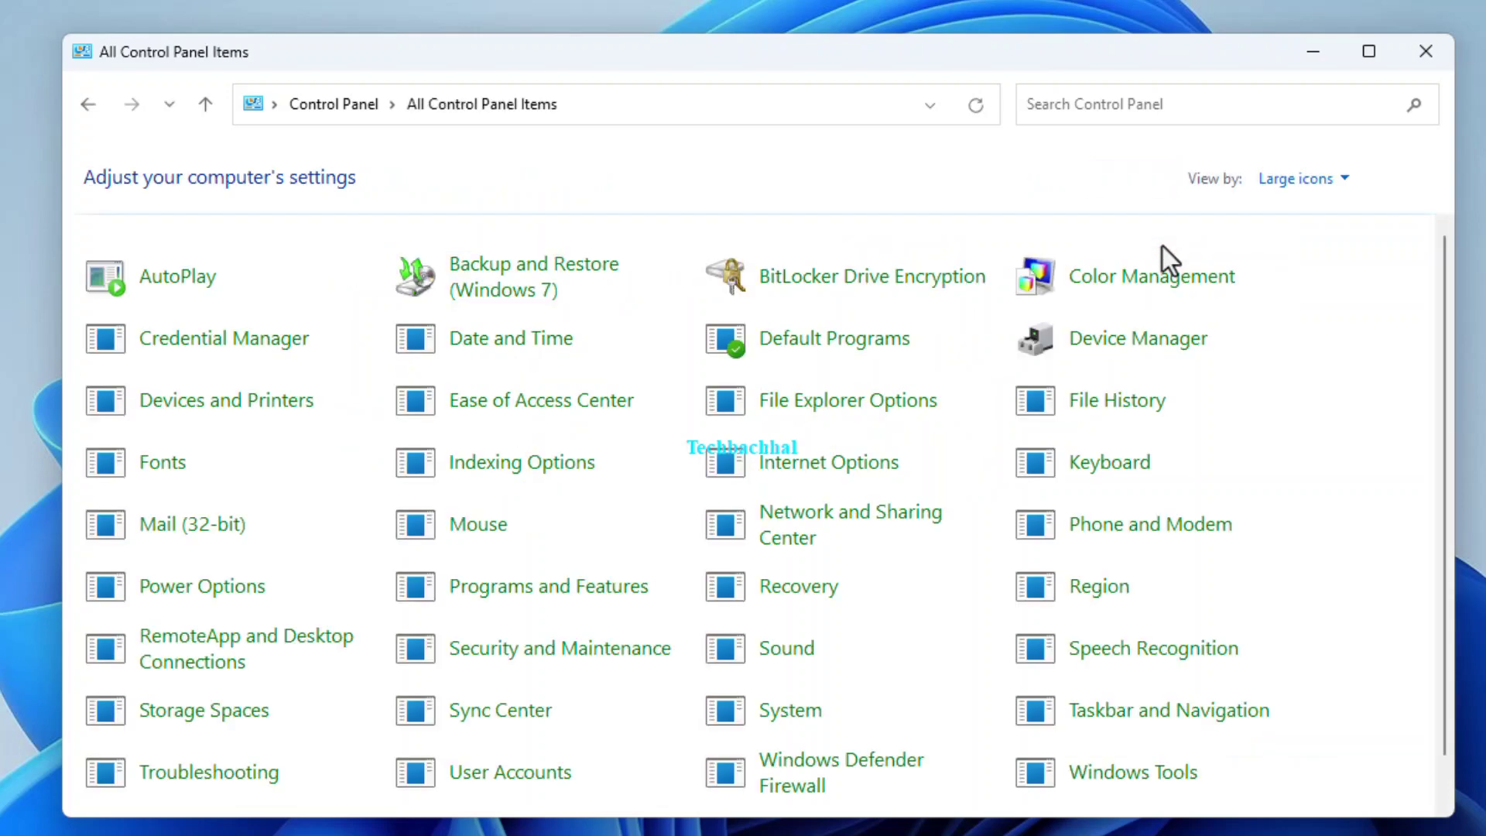
{"action": "left_click", "coordinate": [1137, 283]}
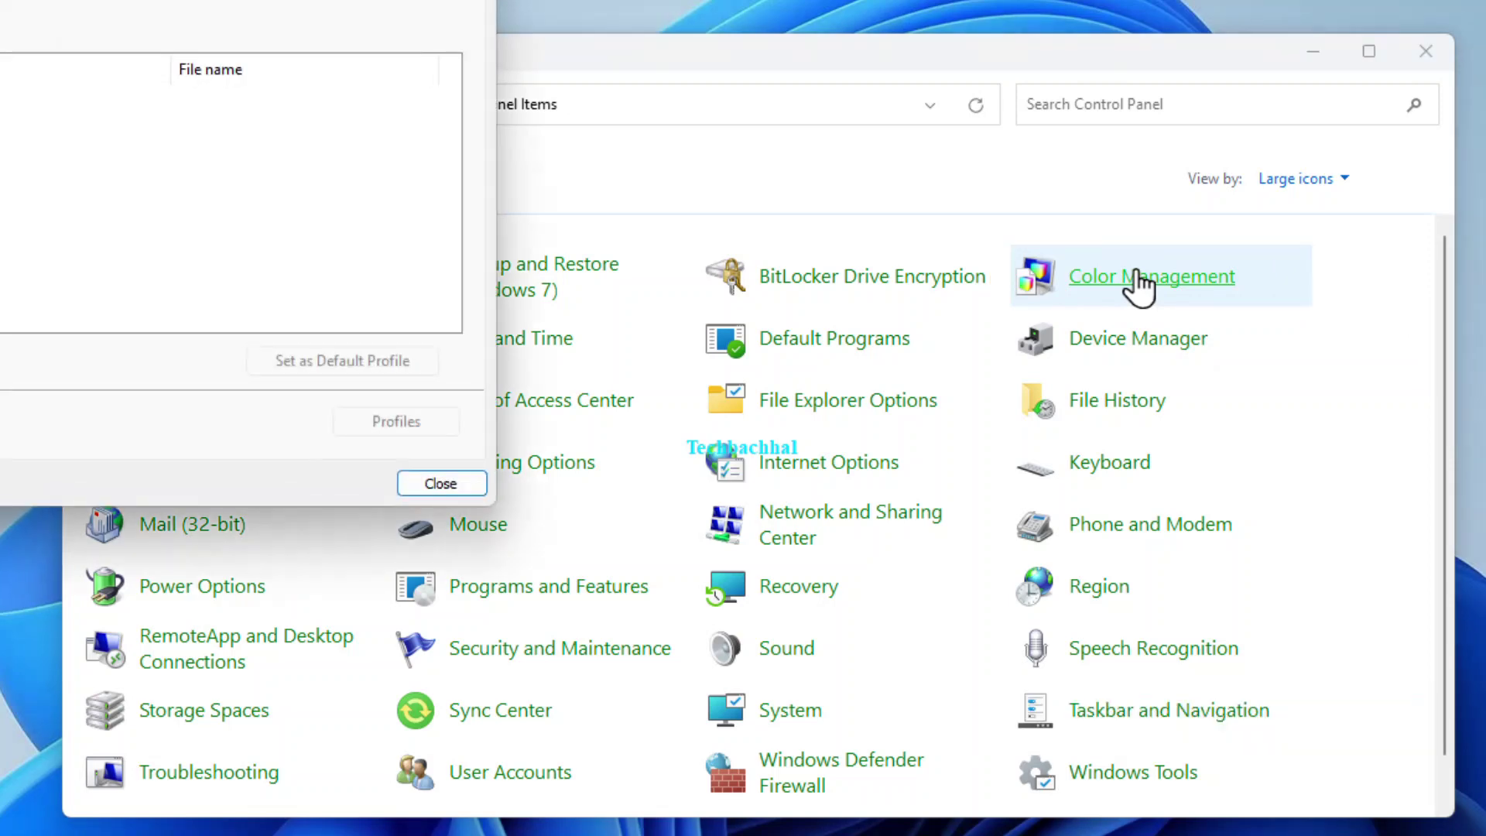
{"action": "left_click_drag", "start_coordinate": [205, 4], "coordinate": [903, 110]}
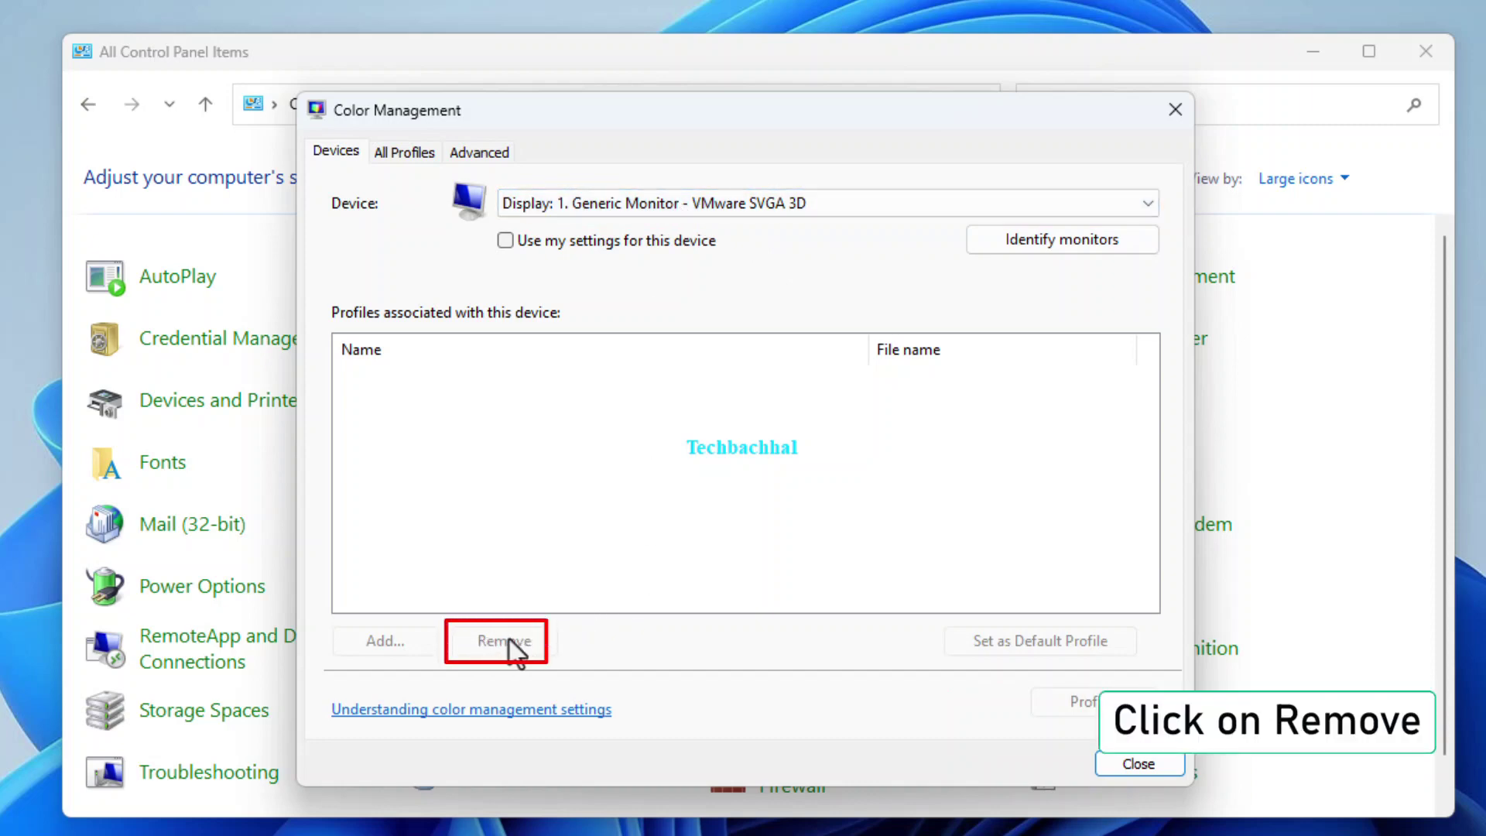
{"action": "left_click", "coordinate": [1139, 763]}
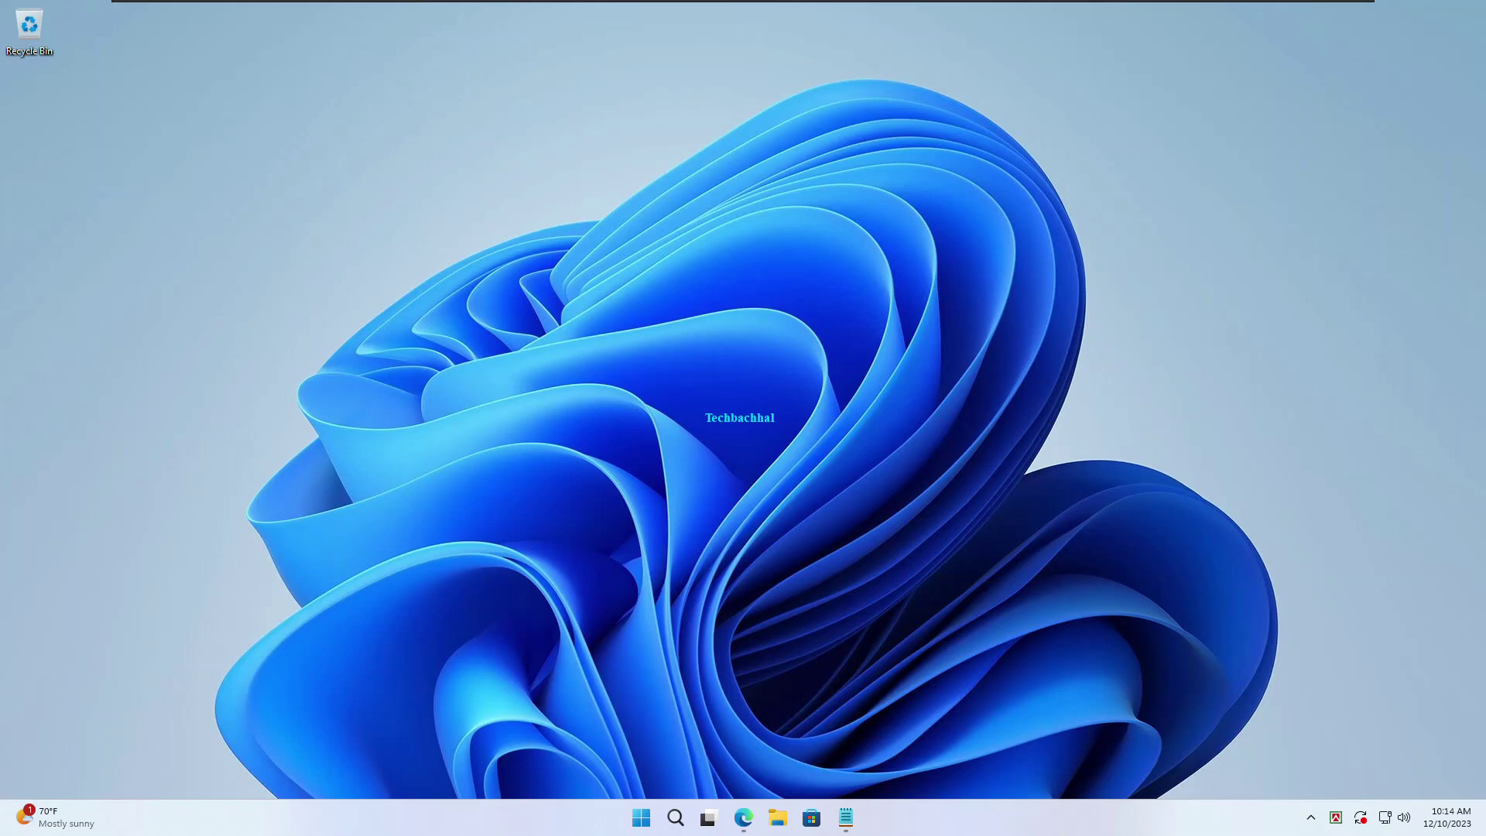
- Open the Color filters page under Accessibility in Windows Settings
{"action": "right_click", "coordinate": [648, 824]}
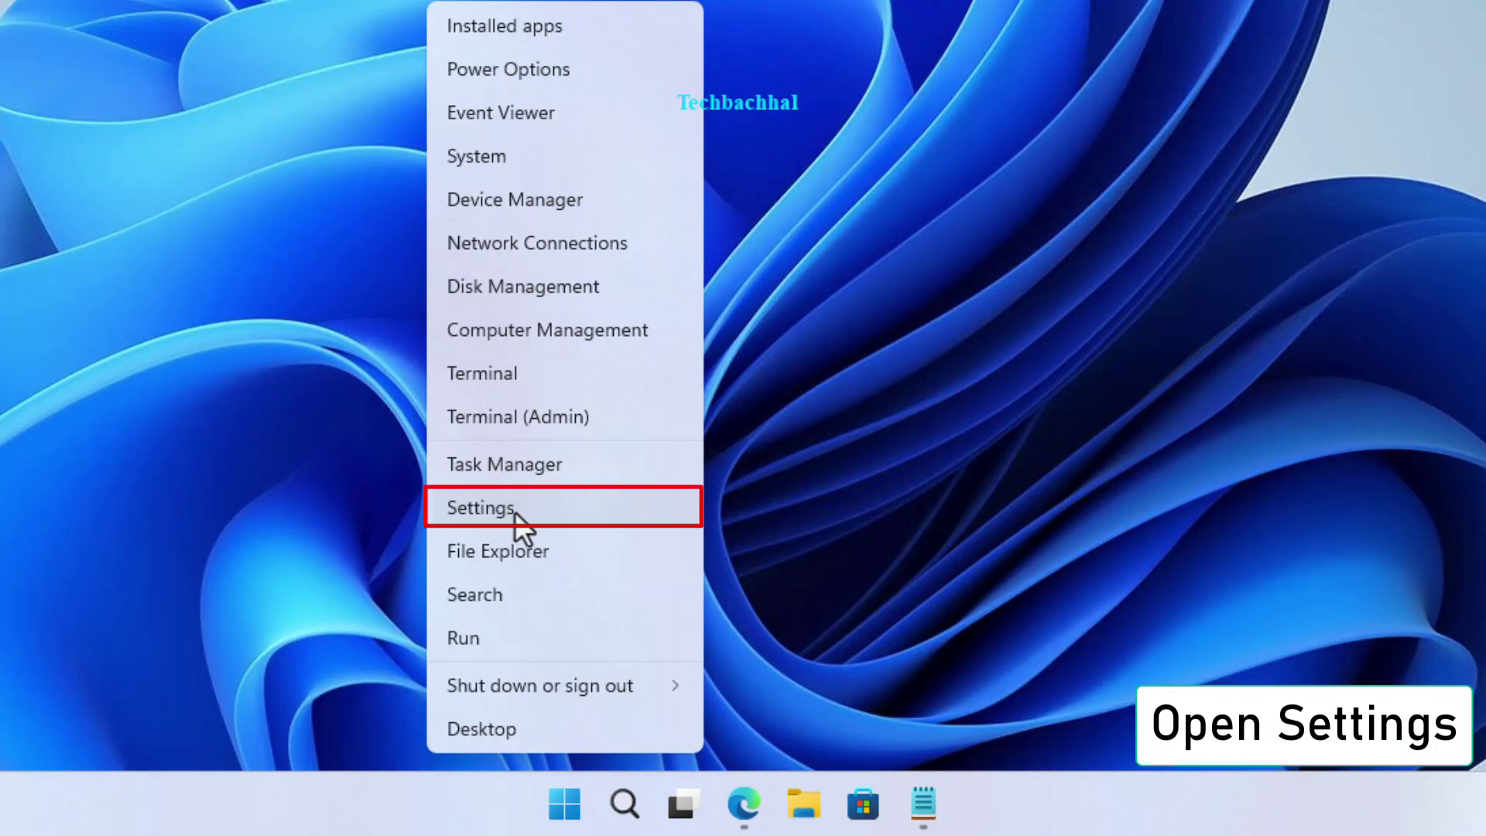
{"action": "left_click", "coordinate": [513, 509]}
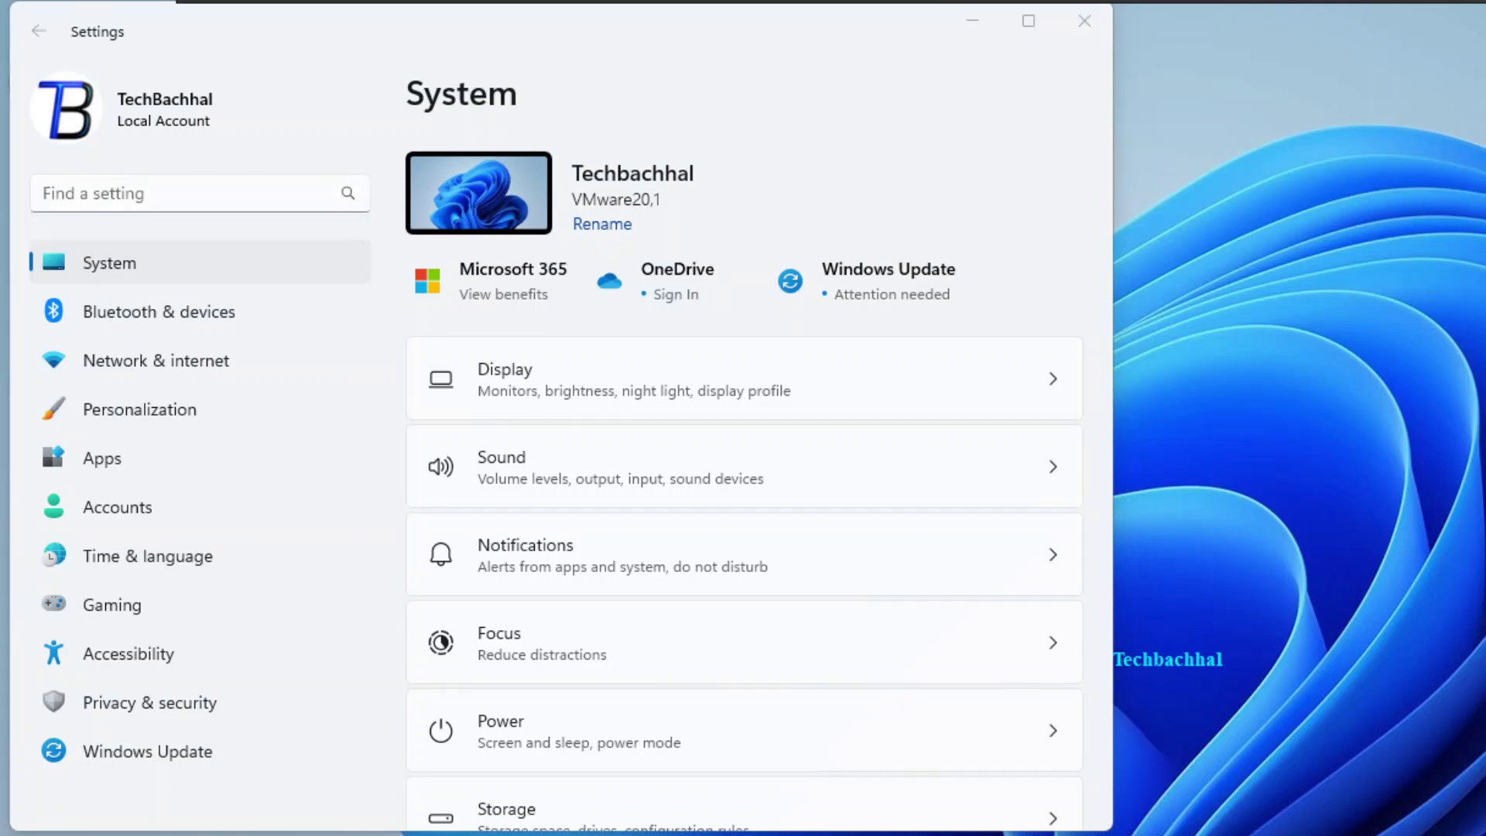
{"action": "left_click", "coordinate": [152, 653]}
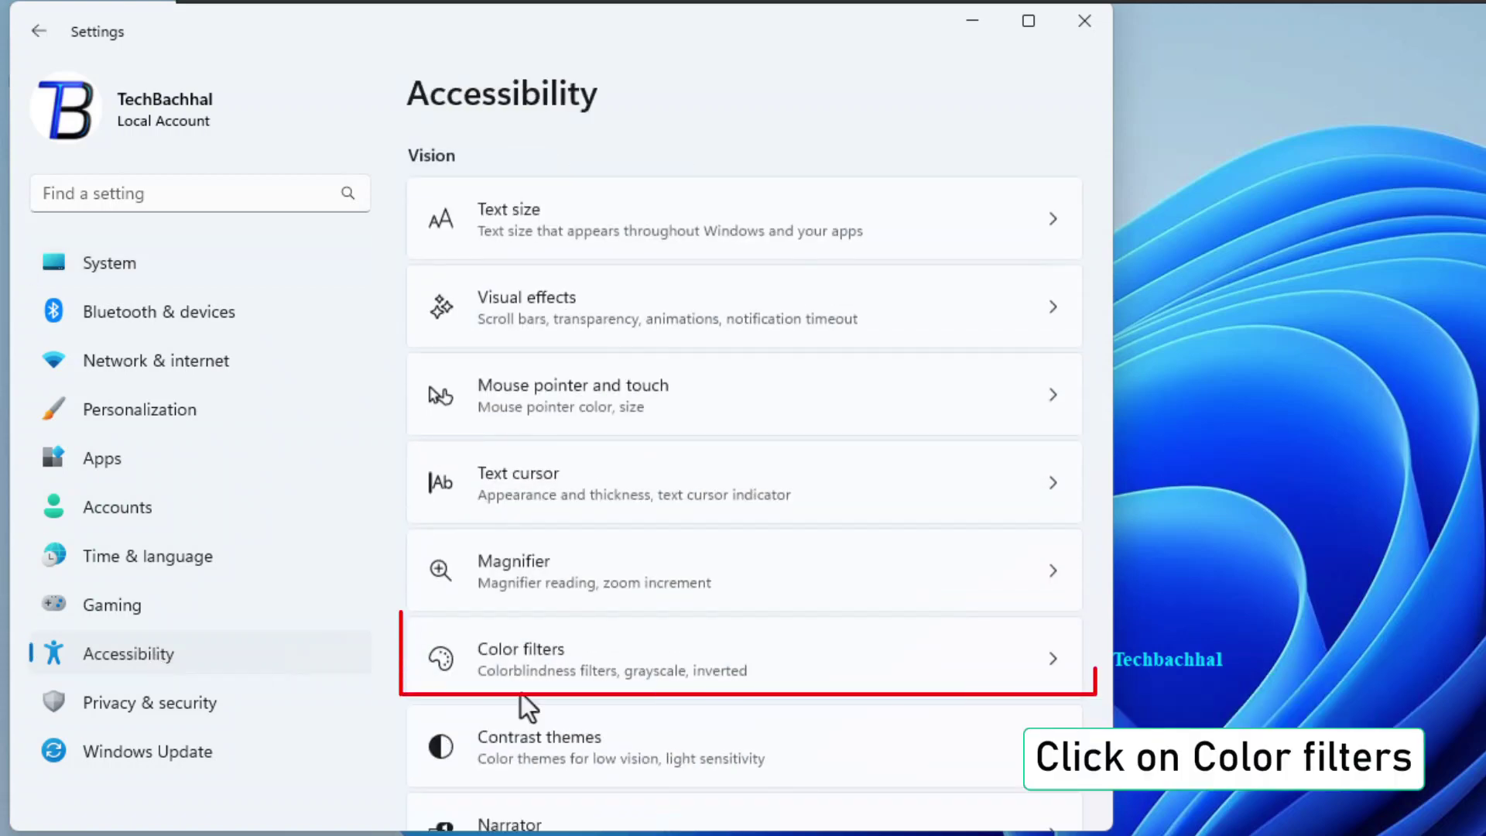
{"action": "left_click", "coordinate": [856, 656]}
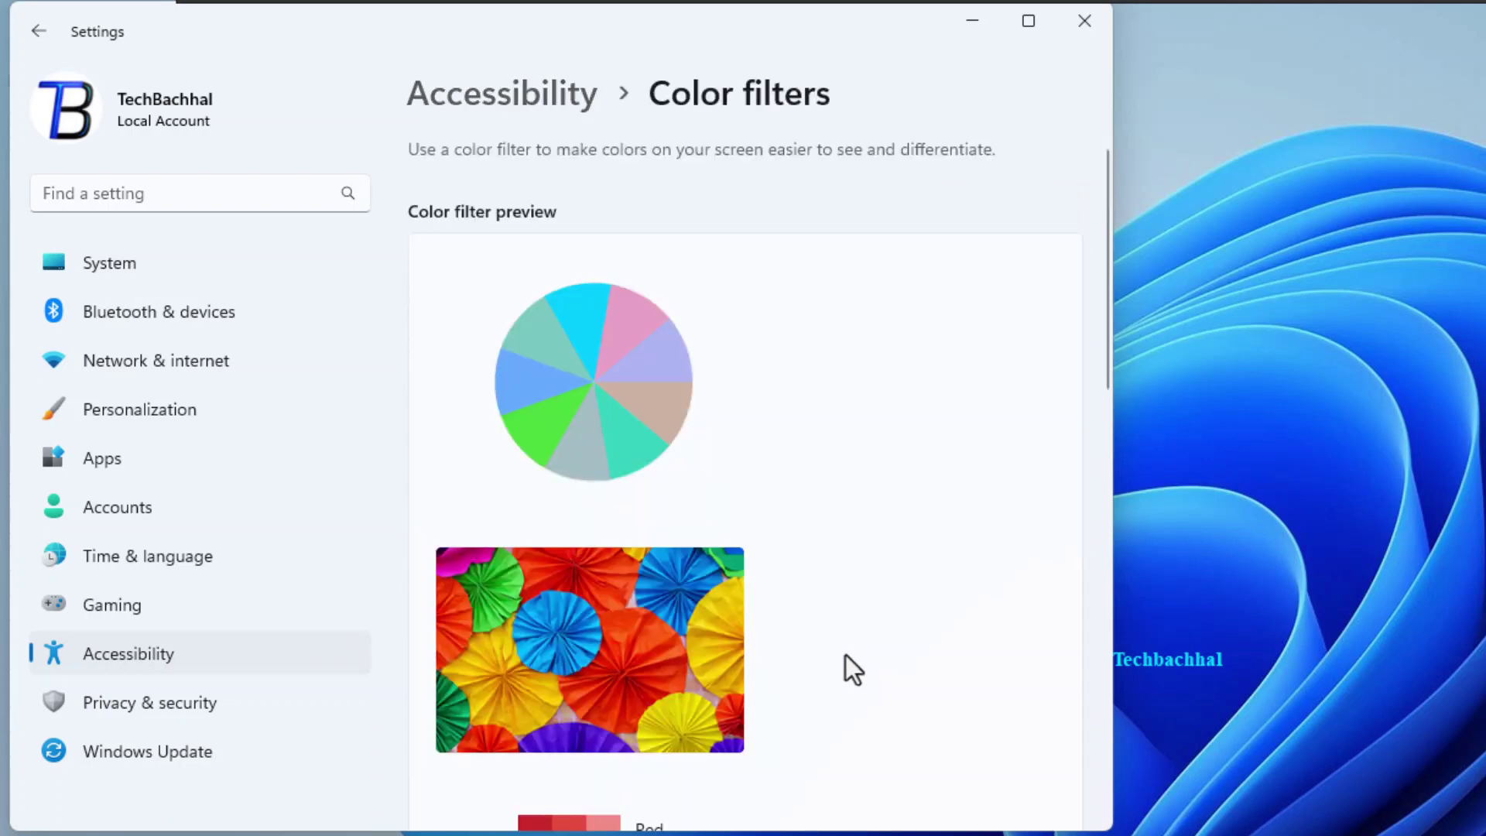
{"action": "scroll", "coordinate": [877, 656], "scroll_direction": "down", "scroll_amount": 6}
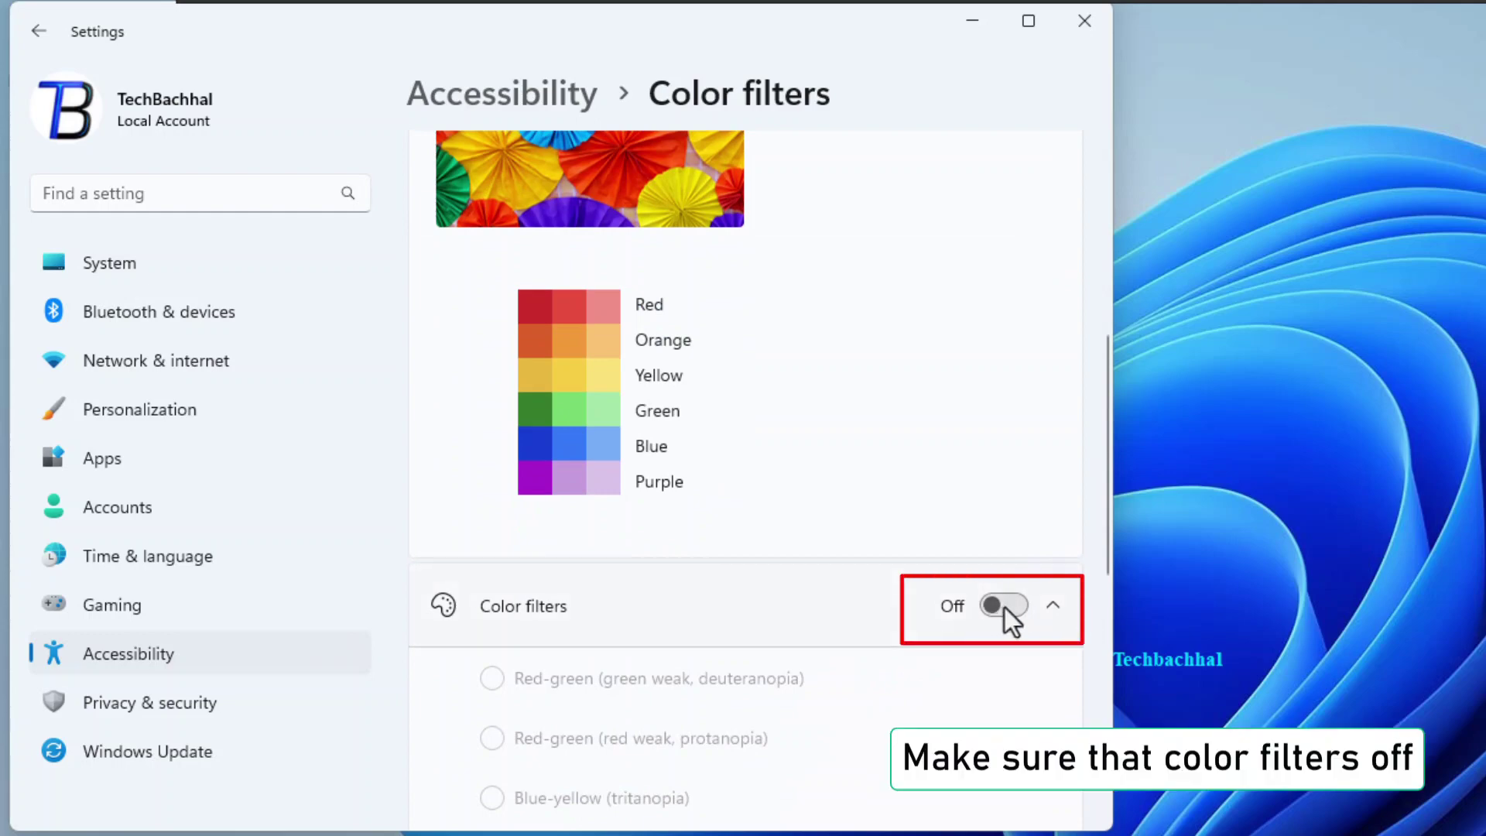
- Toggle Color filters on and back off so they stay off, then close Settings
{"action": "left_click", "coordinate": [1003, 606]}
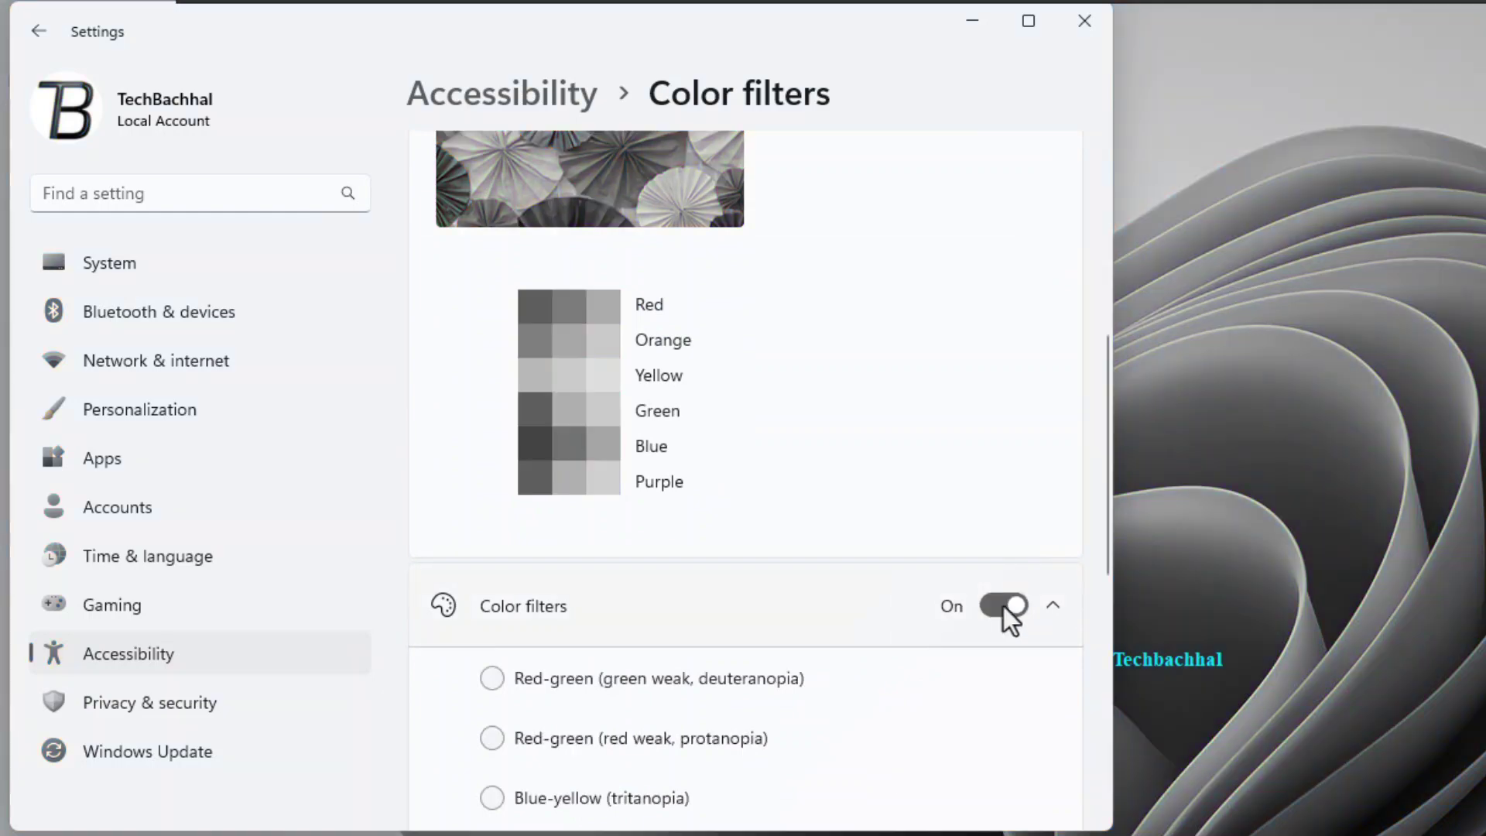
{"action": "left_click", "coordinate": [1003, 606]}
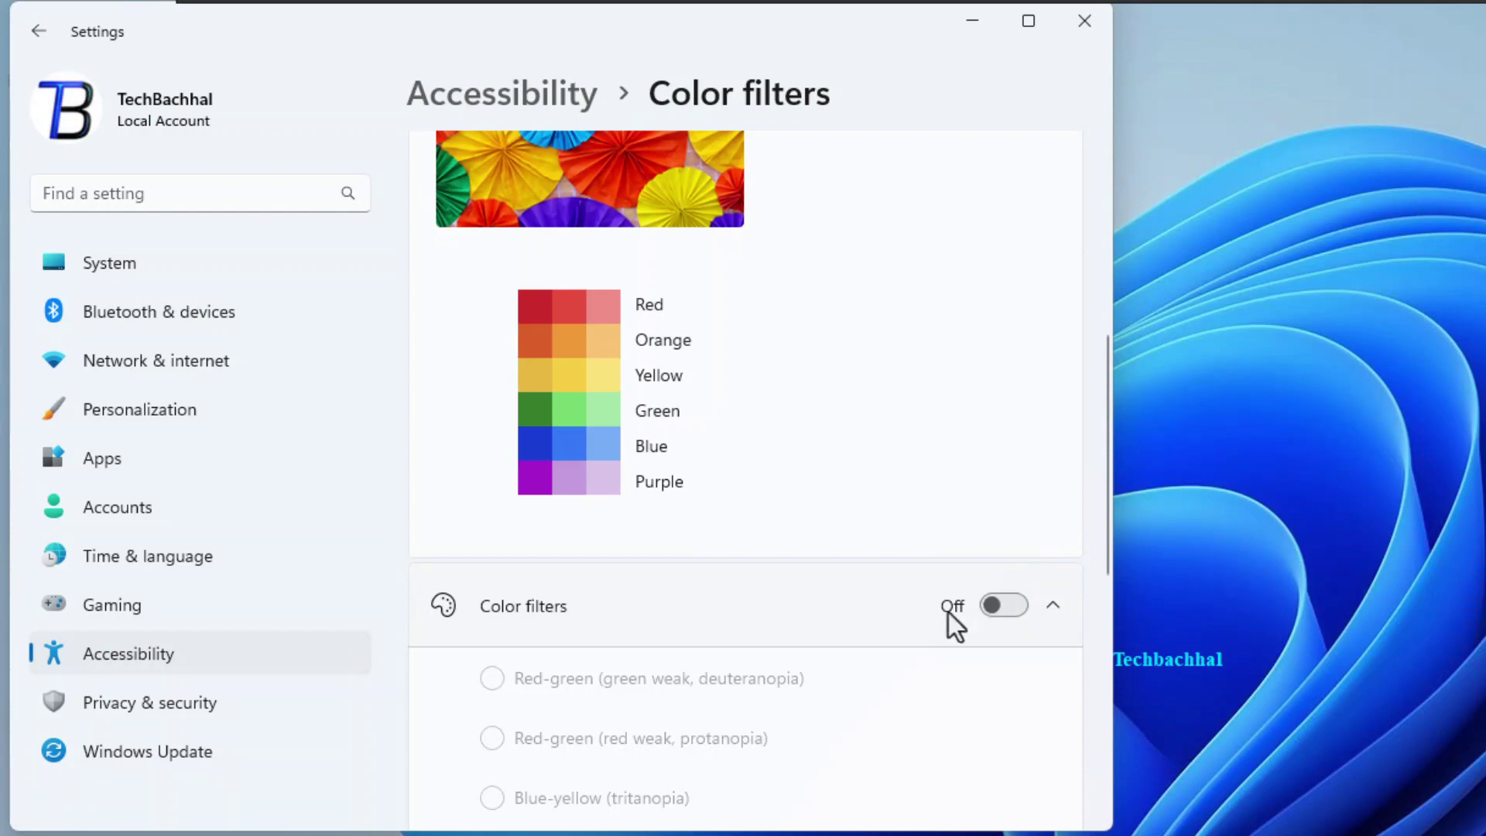
{"action": "left_click", "coordinate": [1084, 21]}
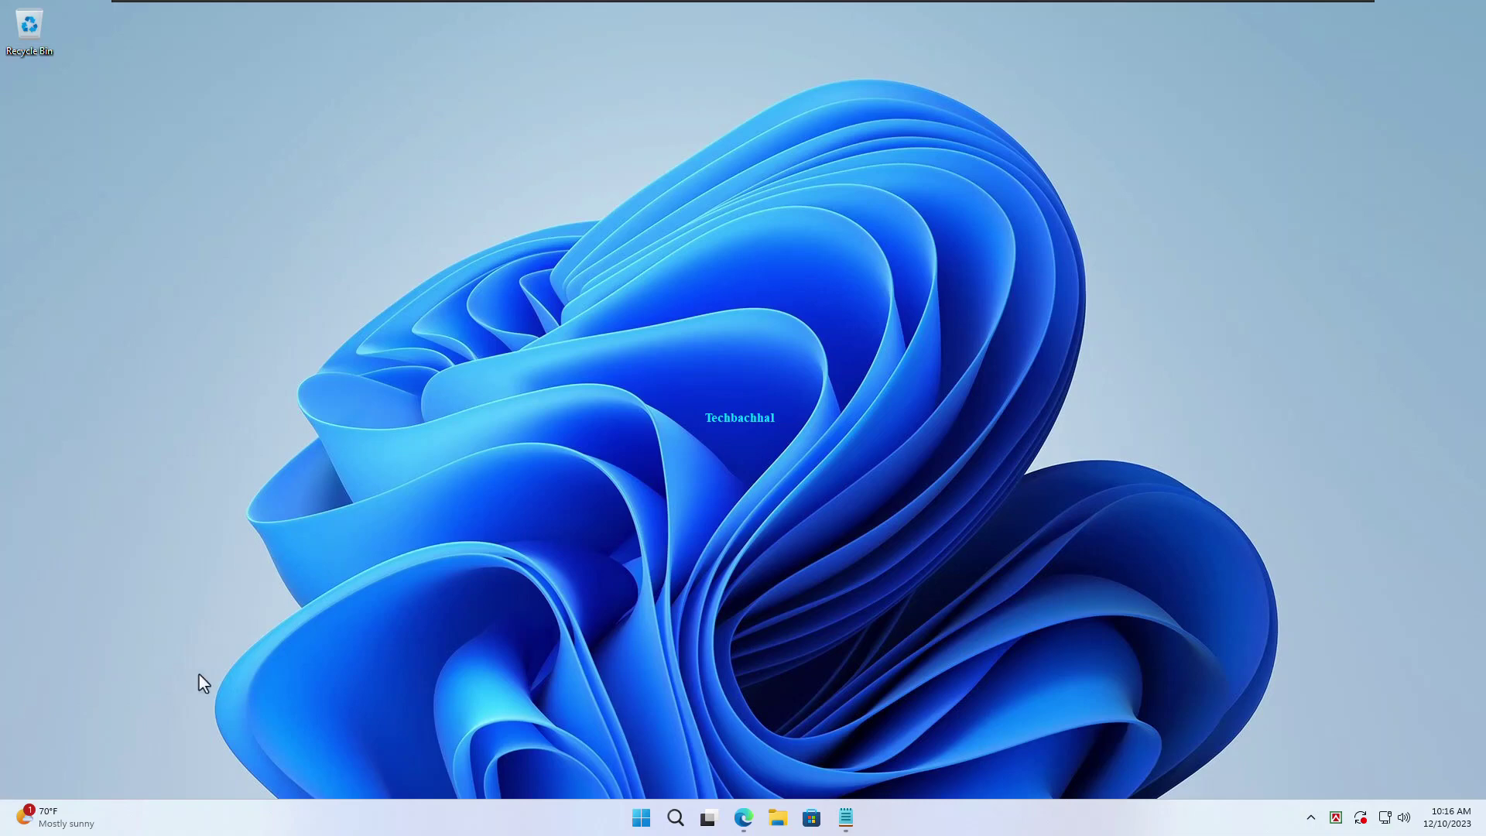
- Automatically update the VMware SVGA 3D display driver, which is already the best installed, then close Device Manager
{"action": "right_click", "coordinate": [644, 818]}
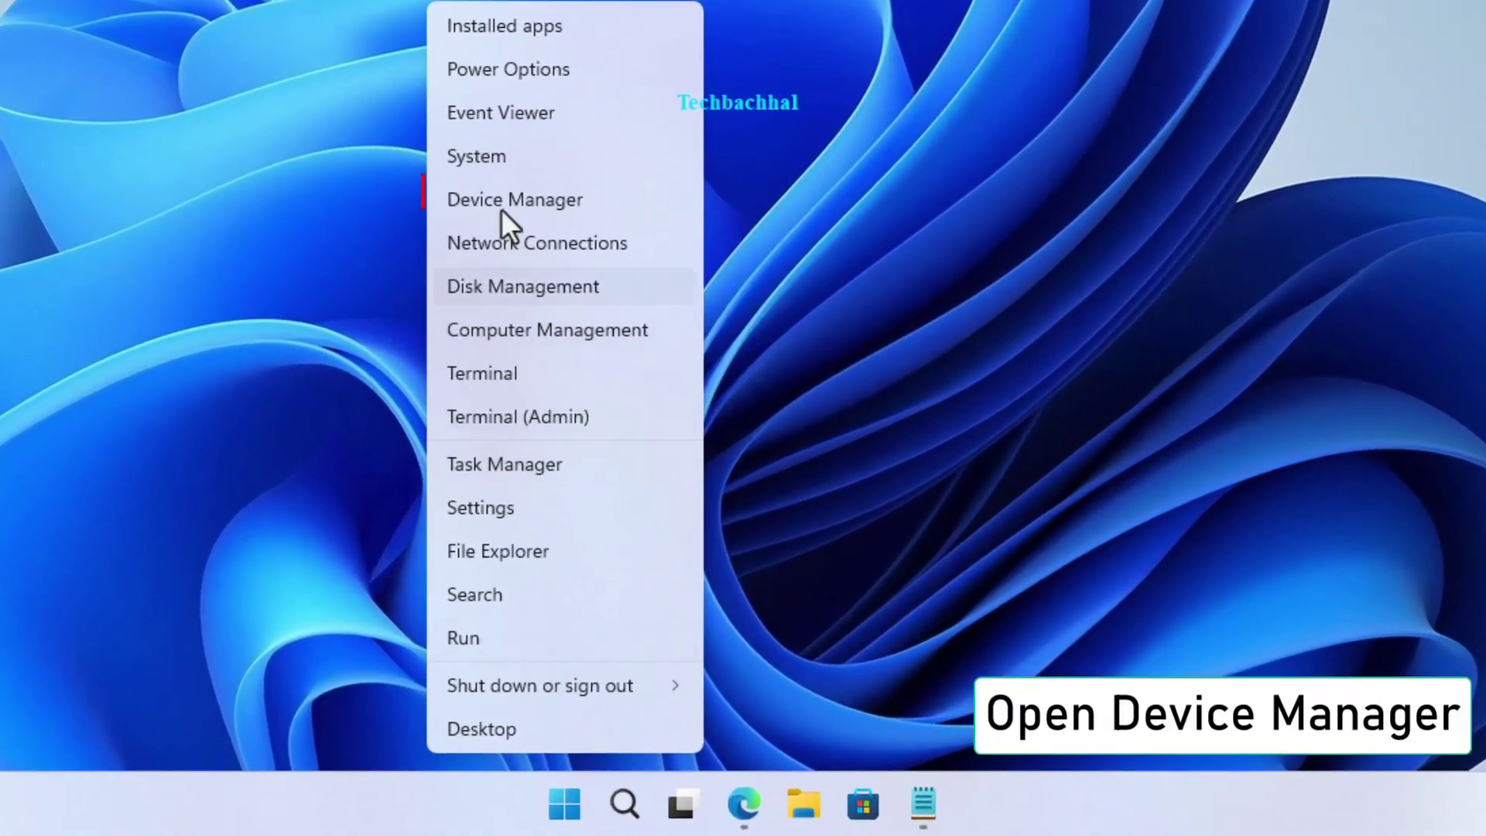
{"action": "left_click", "coordinate": [484, 192]}
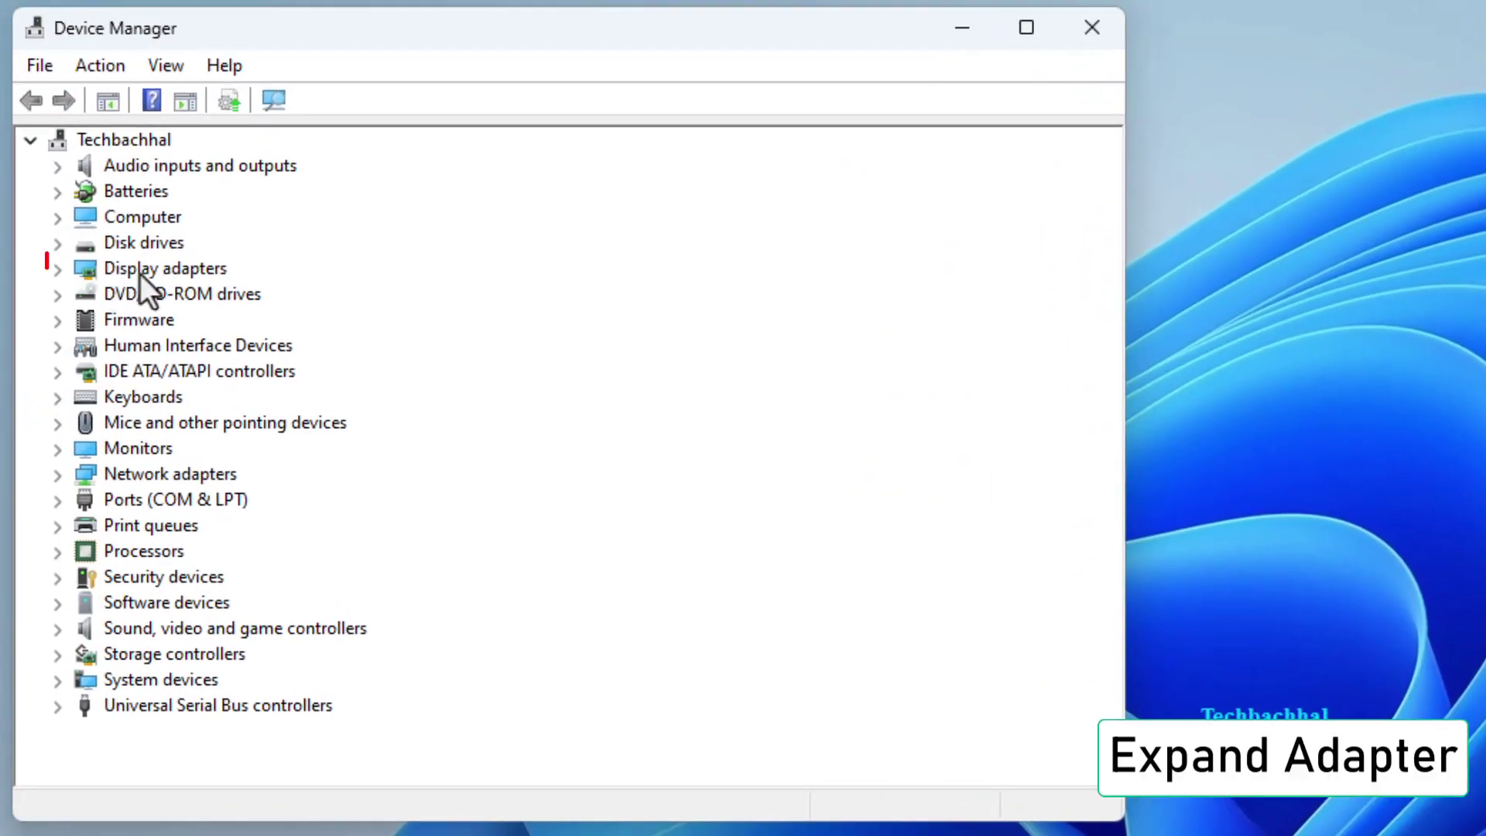
{"action": "left_click", "coordinate": [57, 269]}
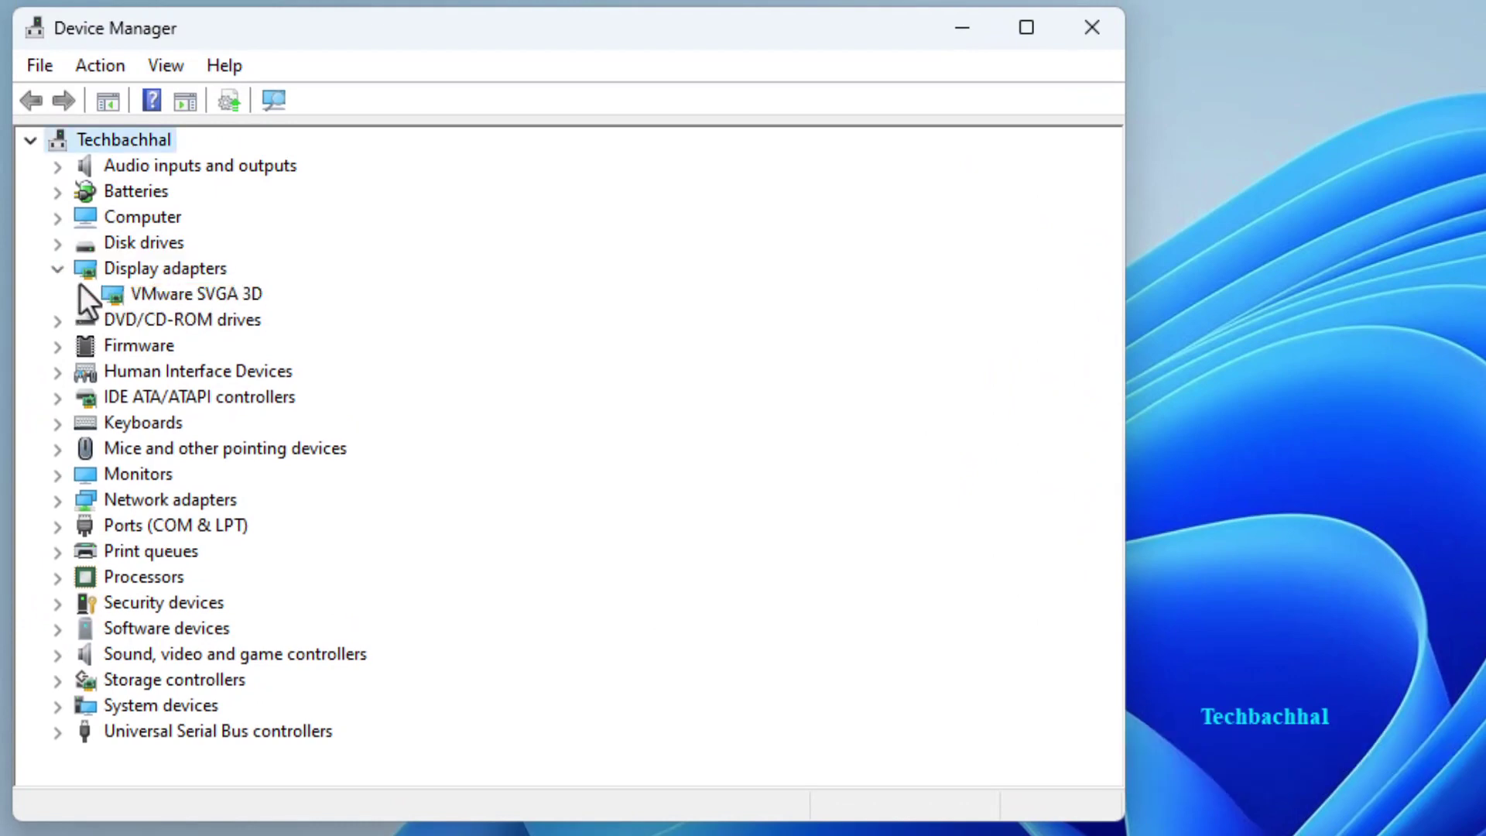
{"action": "right_click", "coordinate": [176, 297]}
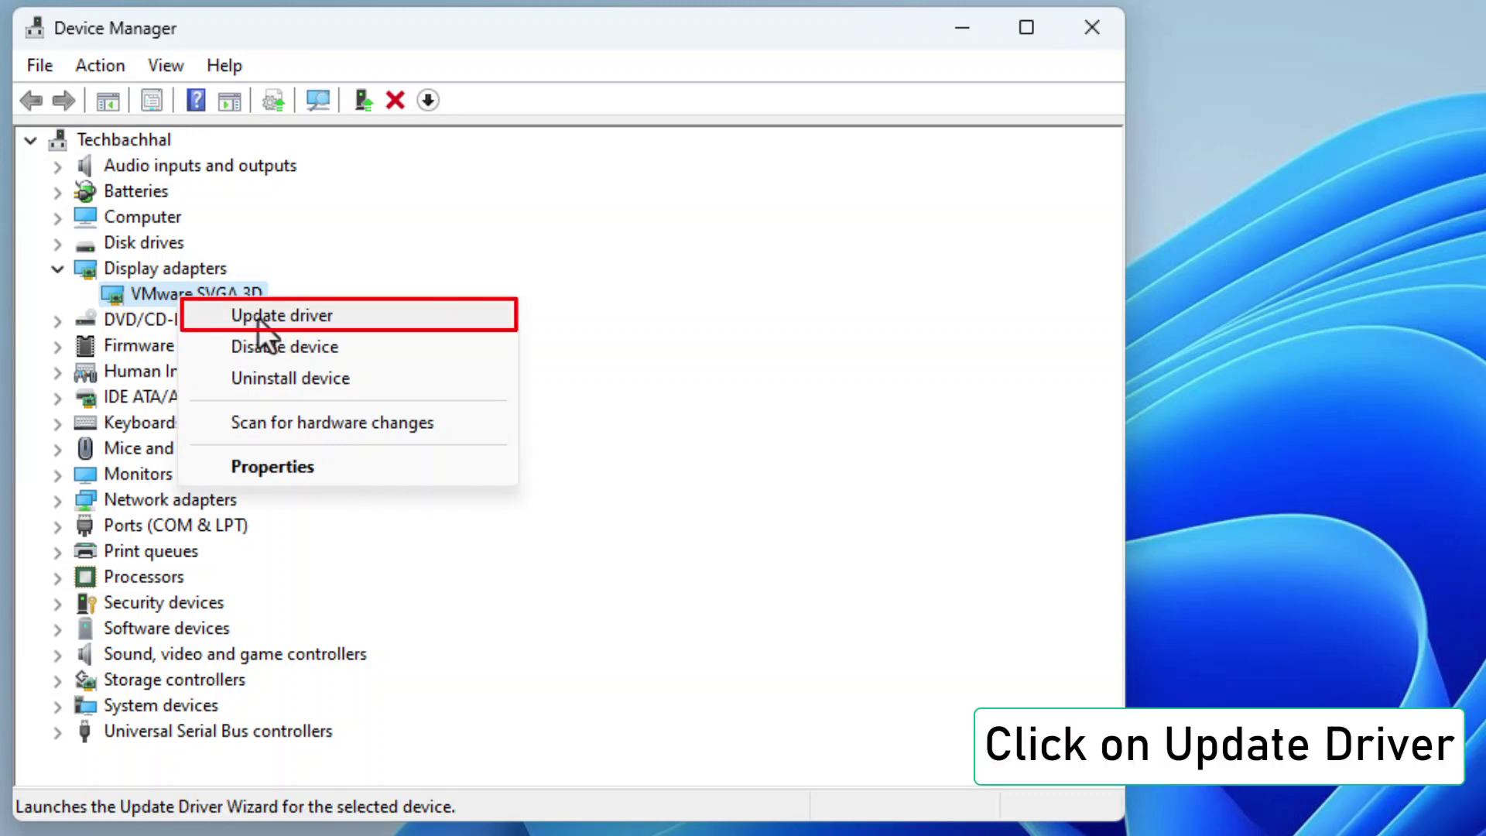
{"action": "left_click", "coordinate": [259, 316]}
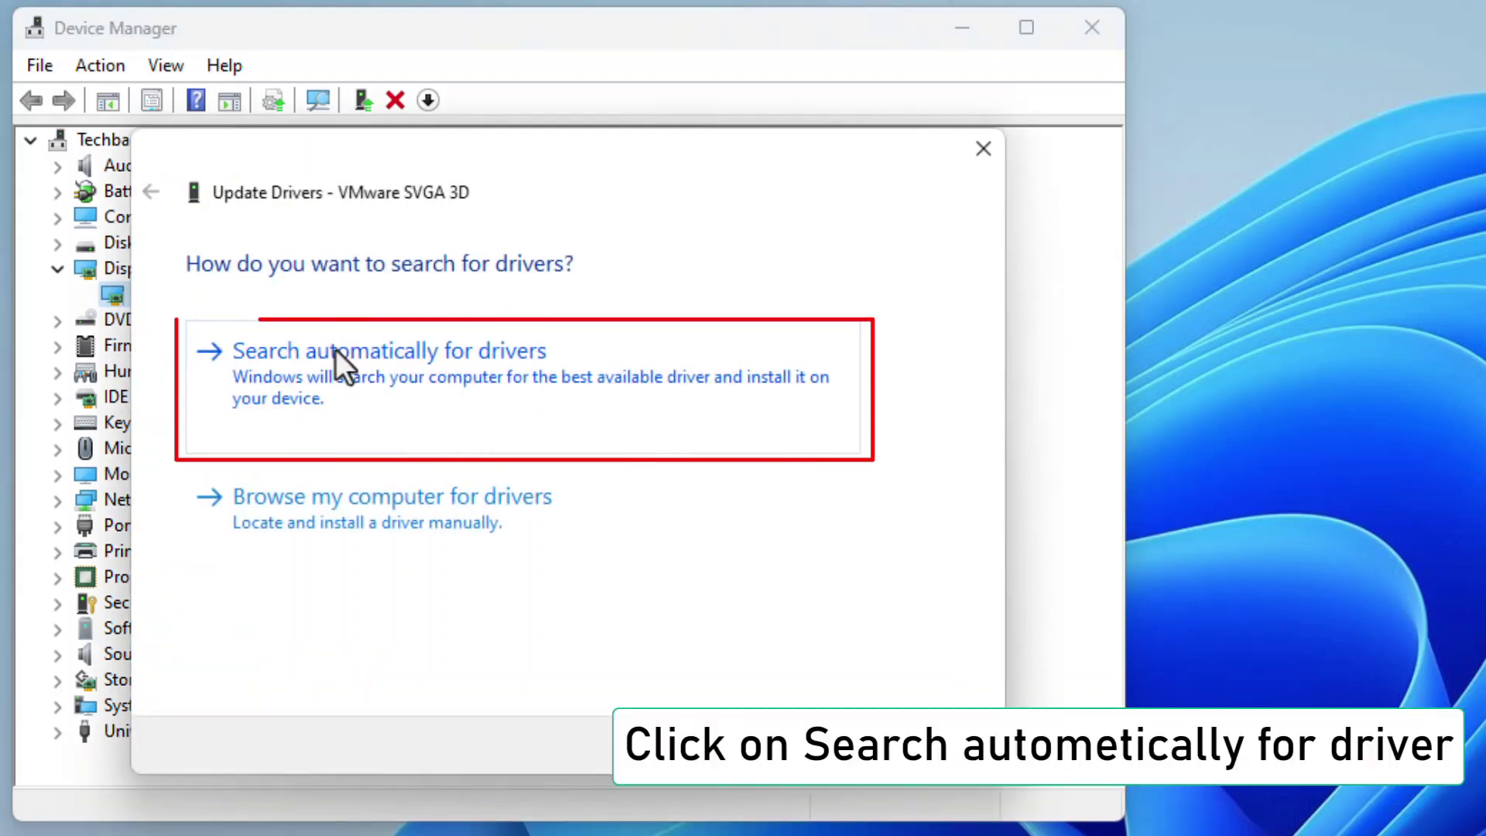
{"action": "left_click", "coordinate": [336, 350]}
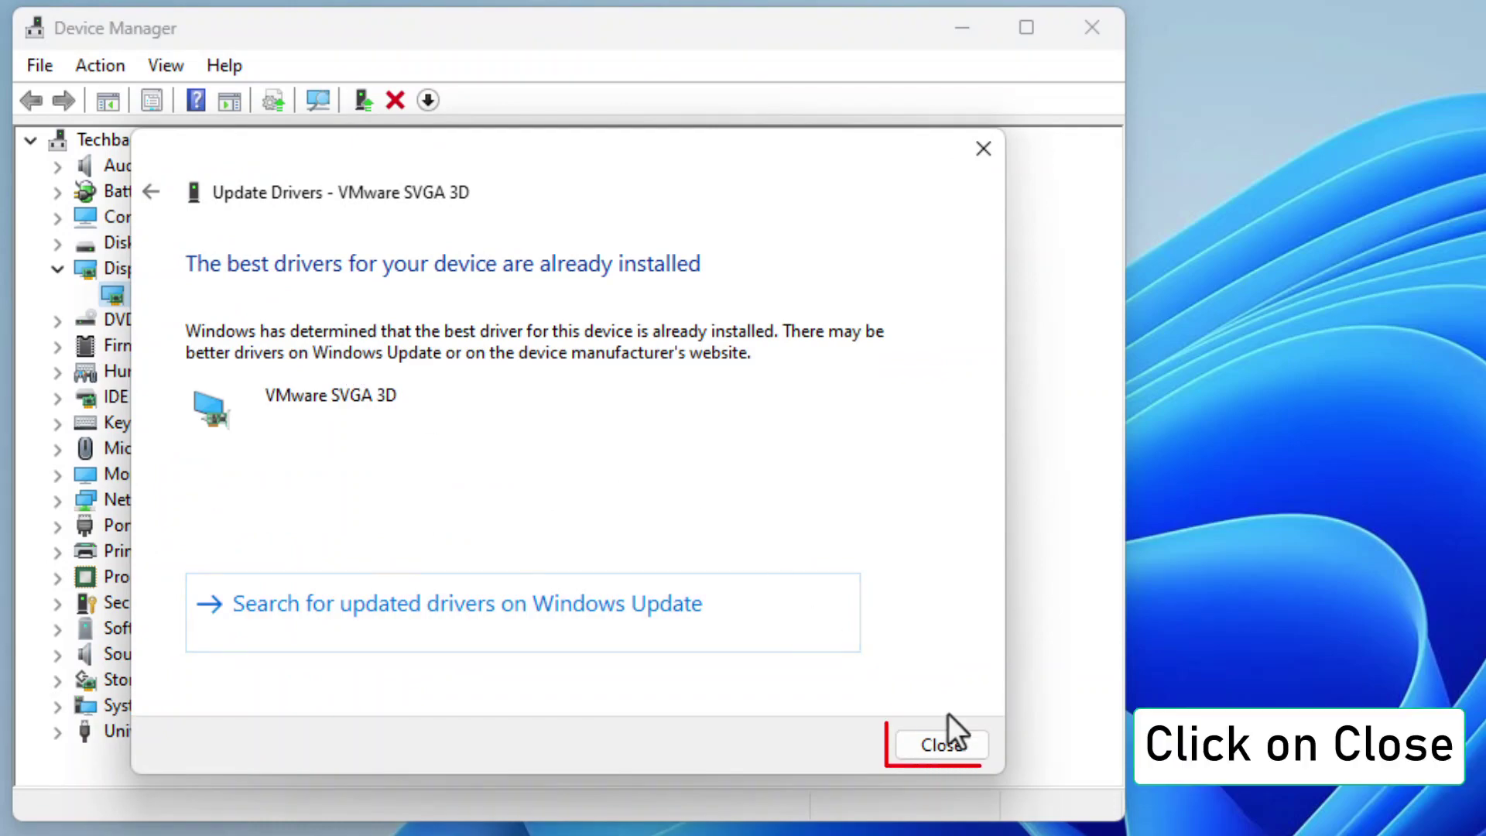
{"action": "left_click", "coordinate": [950, 736]}
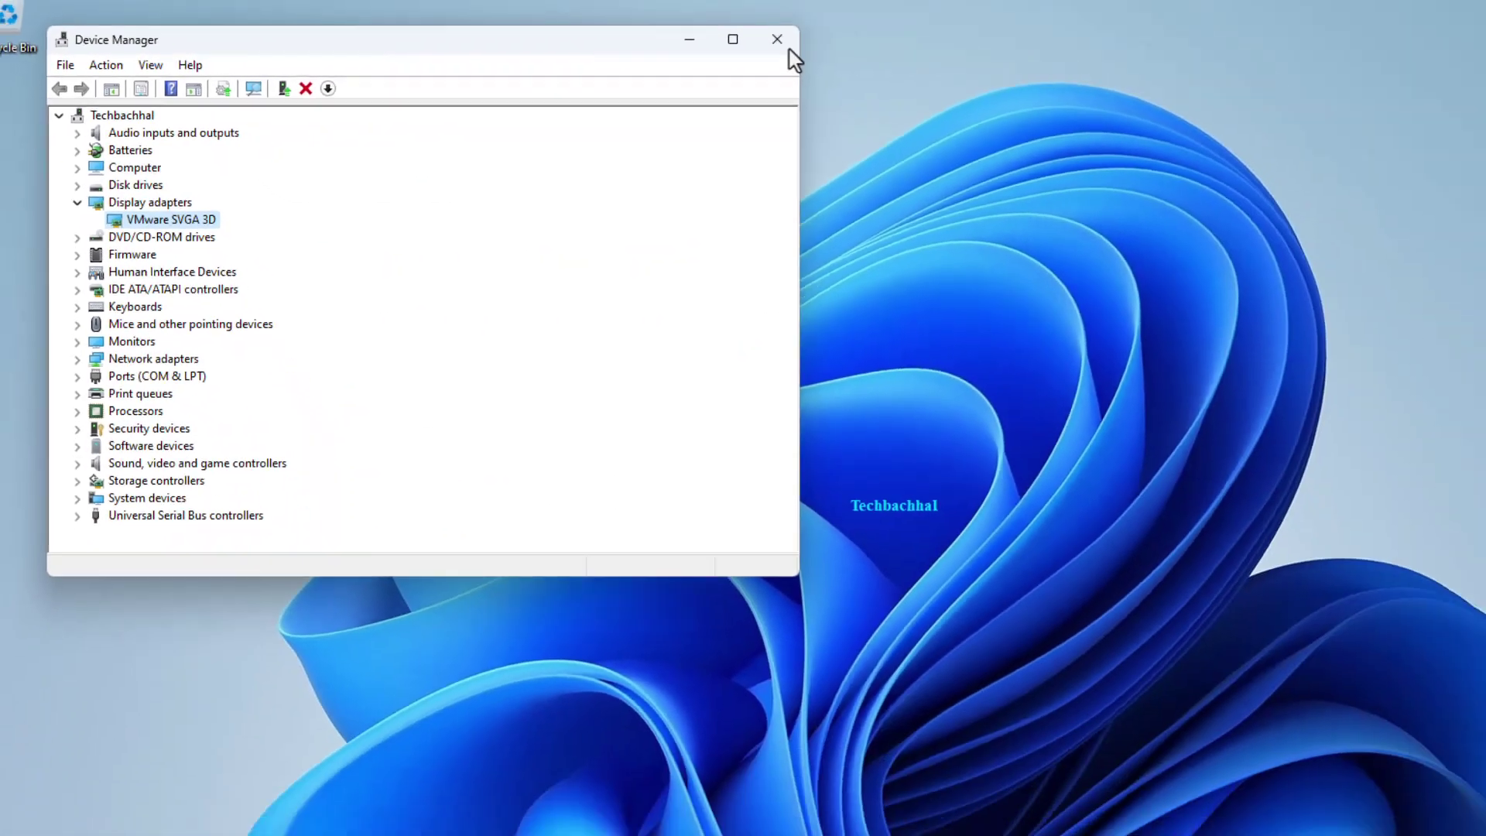
{"action": "left_click", "coordinate": [1092, 27]}
- Restart the PC from the Start button's Shut down or sign out menu
{"action": "right_click", "coordinate": [646, 816]}
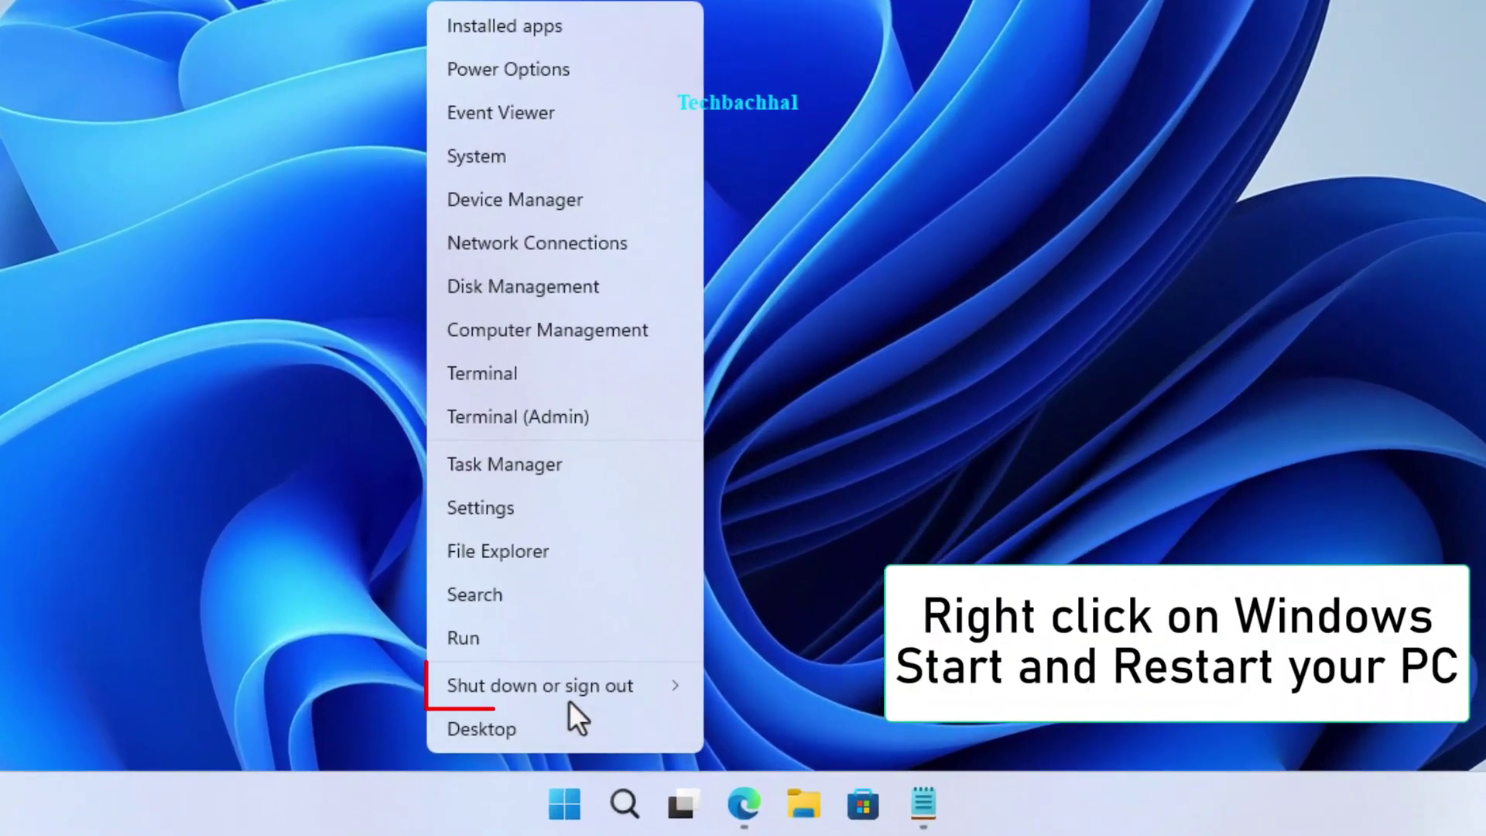
{"action": "mouse_move", "coordinate": [571, 701]}
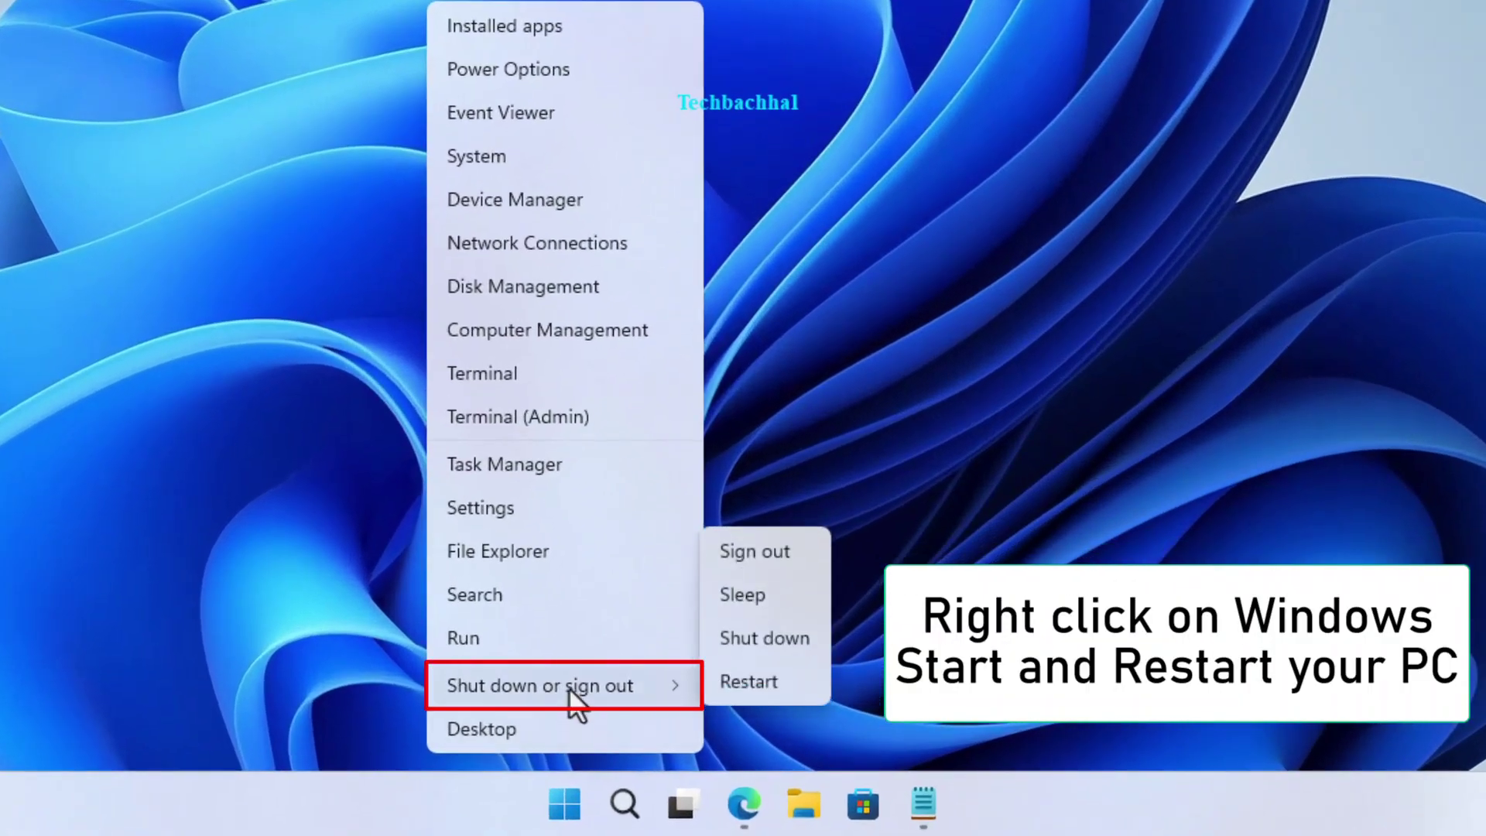
{"action": "left_click", "coordinate": [761, 688]}
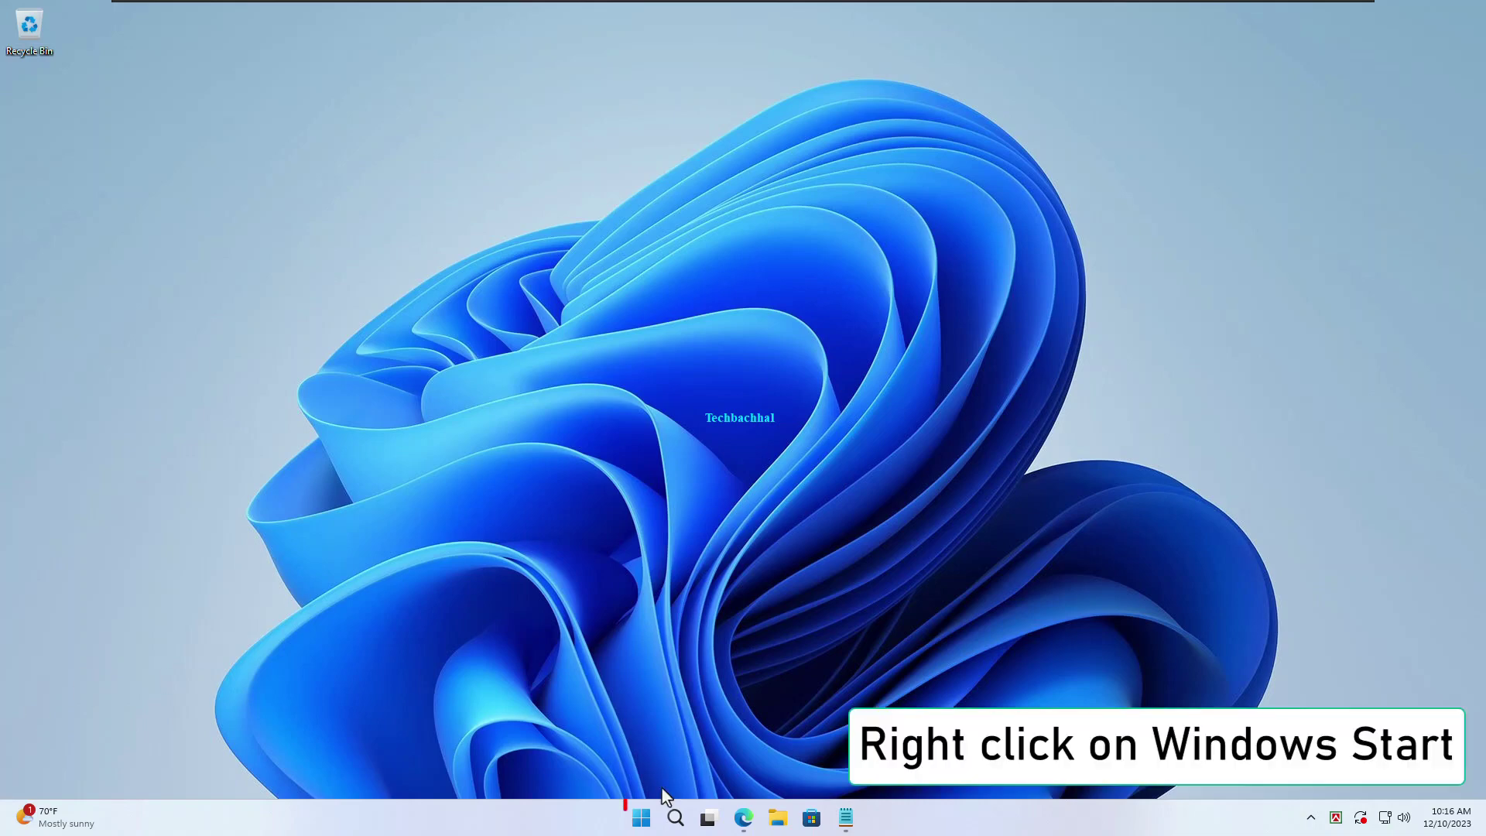
{"action": "right_click", "coordinate": [642, 819]}
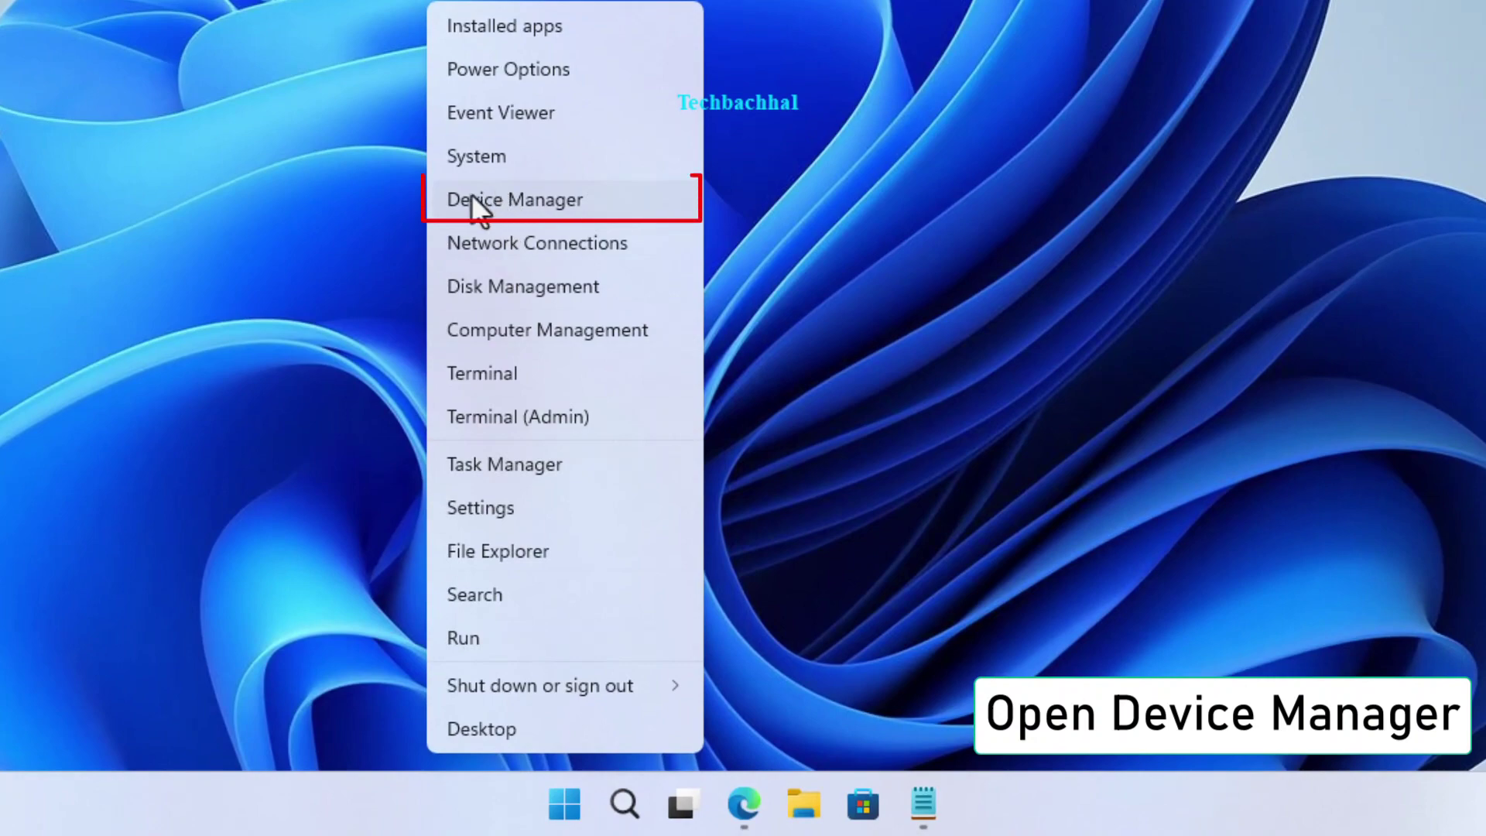
{"action": "left_click", "coordinate": [485, 195]}
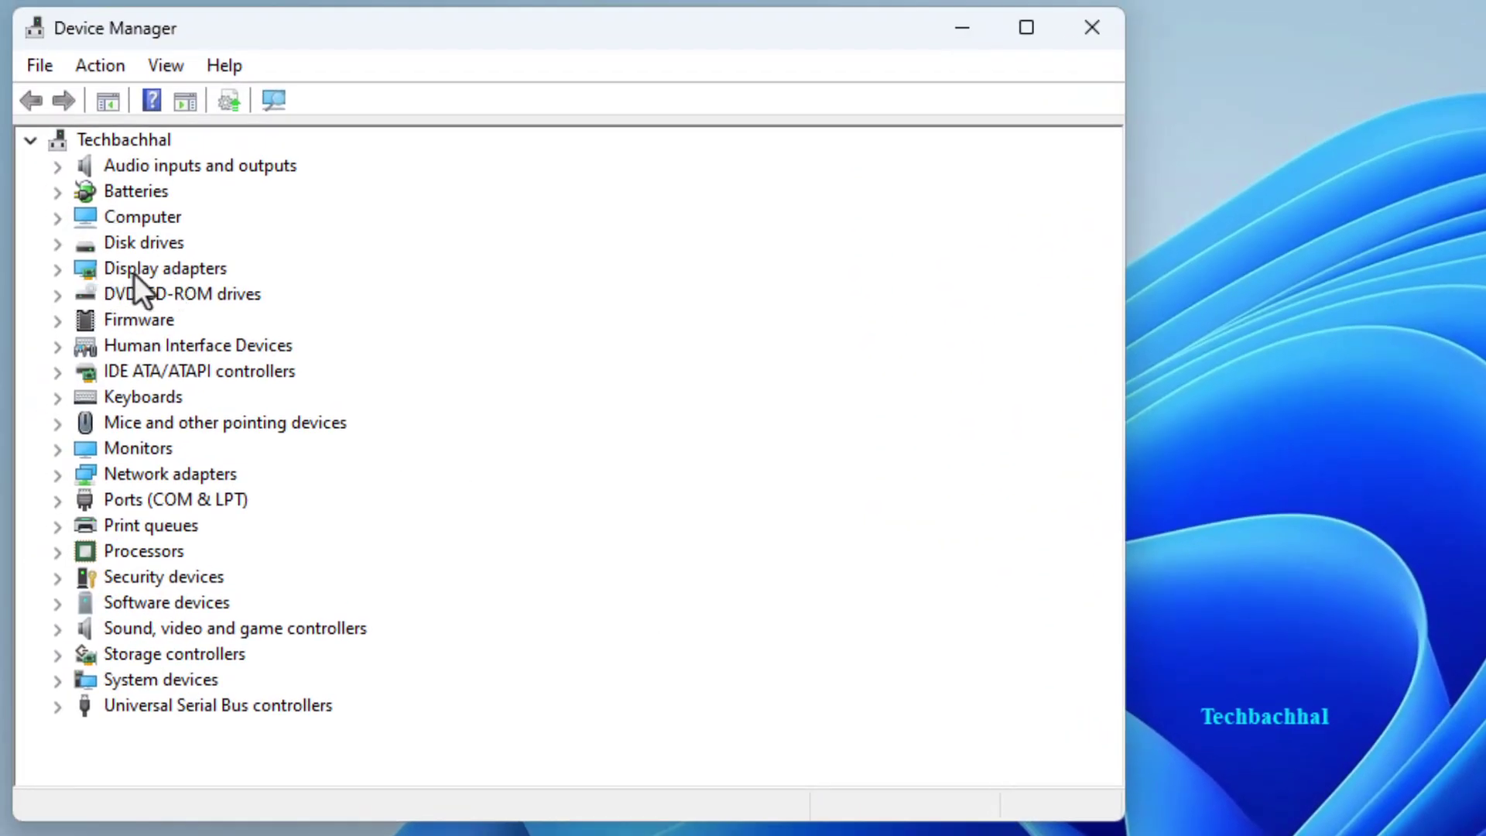
{"action": "left_click", "coordinate": [58, 270]}
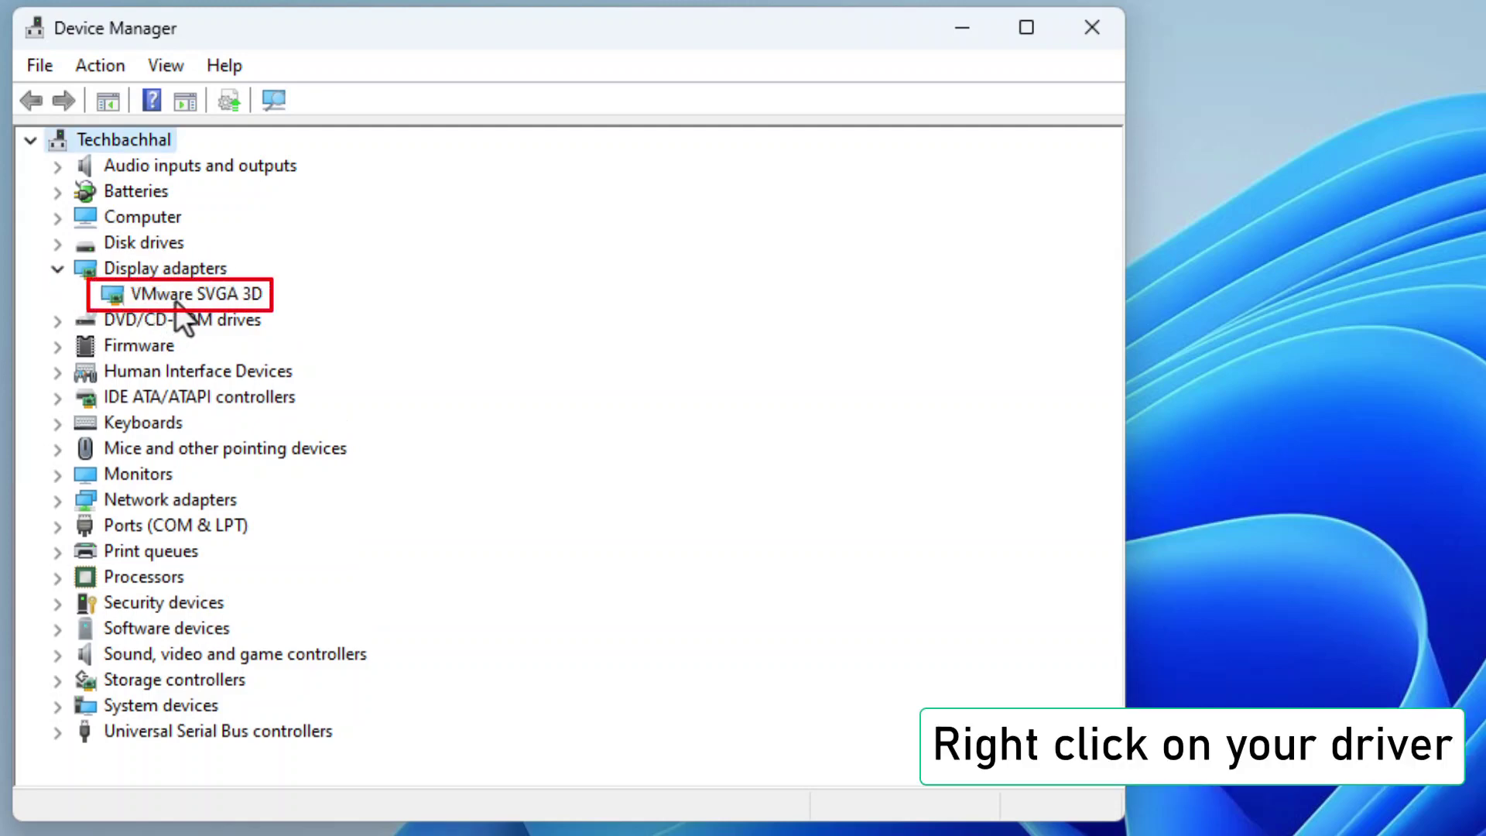
{"action": "right_click", "coordinate": [176, 297]}
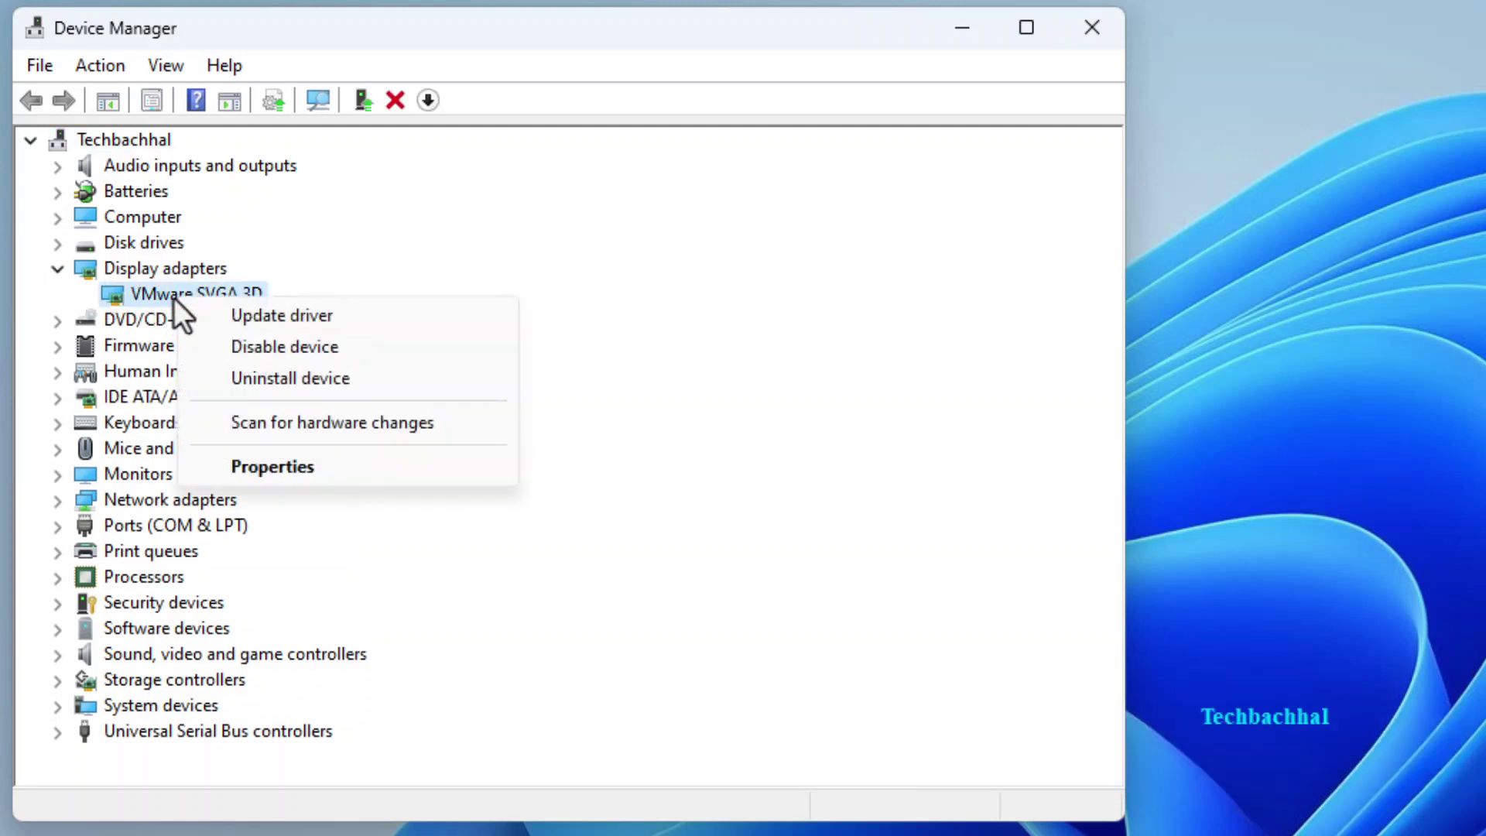
{"action": "right_click", "coordinate": [155, 296]}
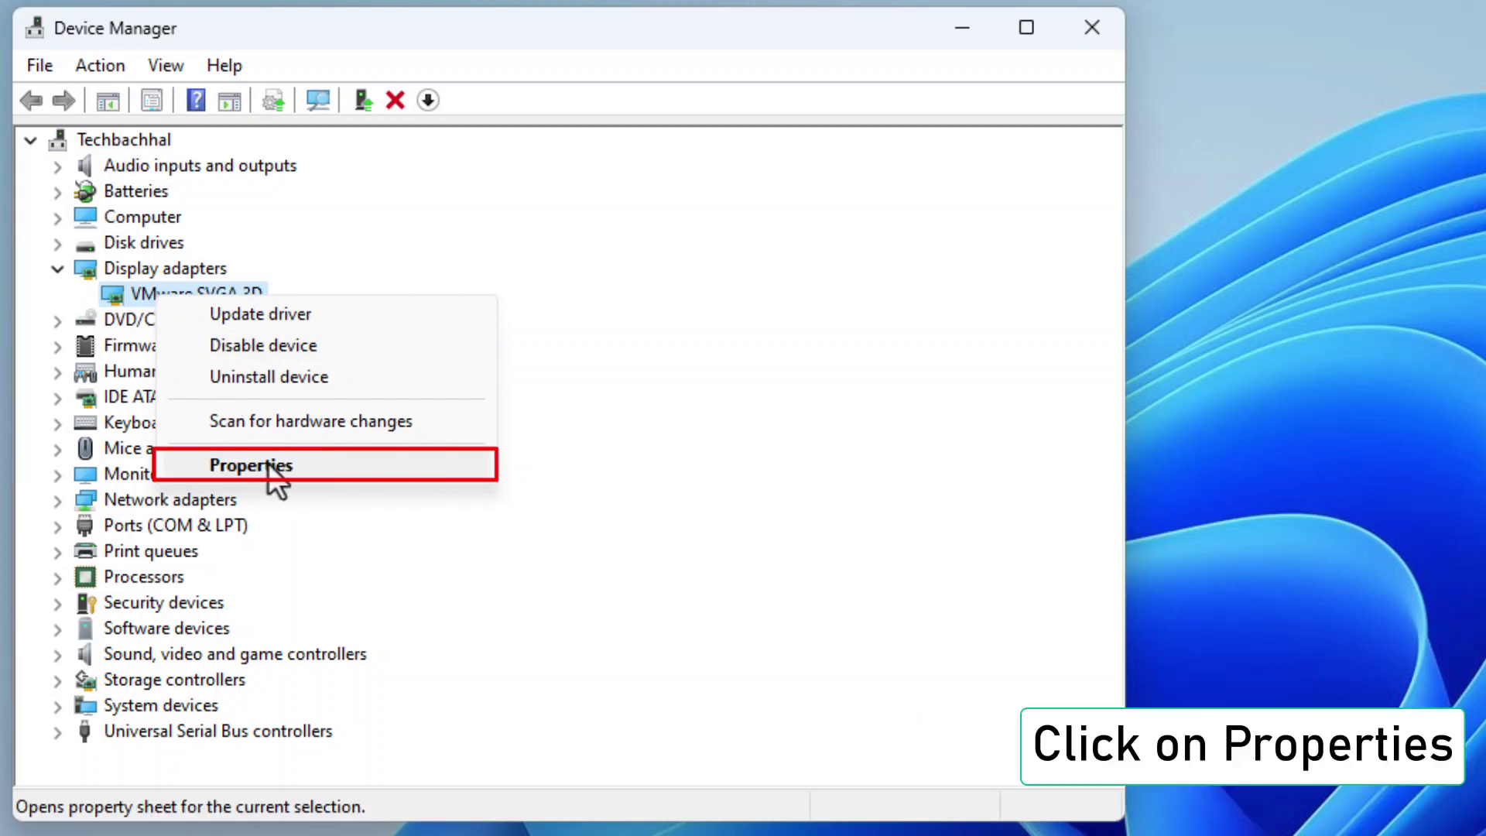
{"action": "key", "text": "Return"}
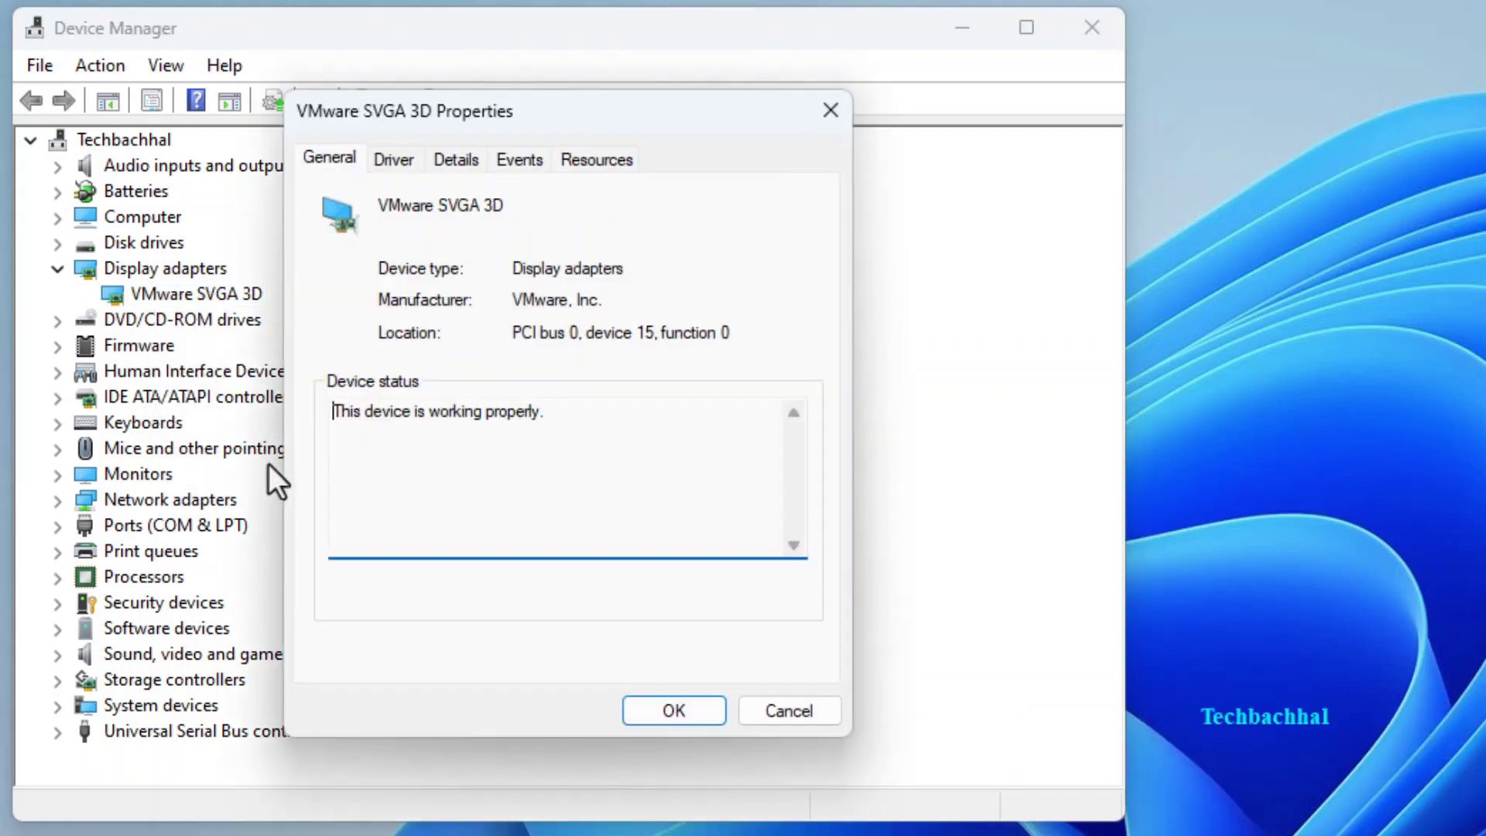
{"action": "left_click", "coordinate": [386, 162]}
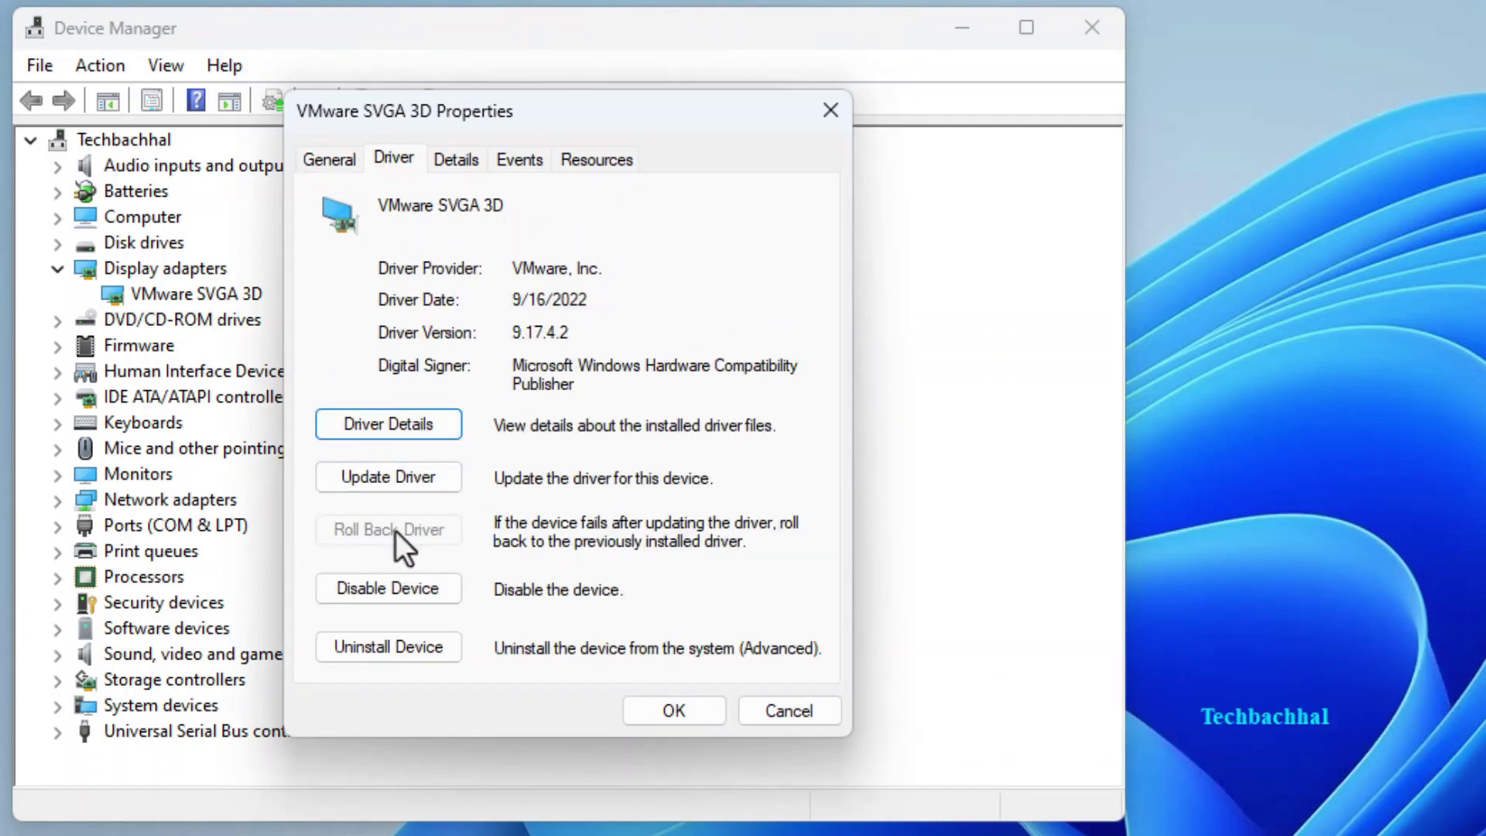
{"action": "left_click", "coordinate": [690, 704]}
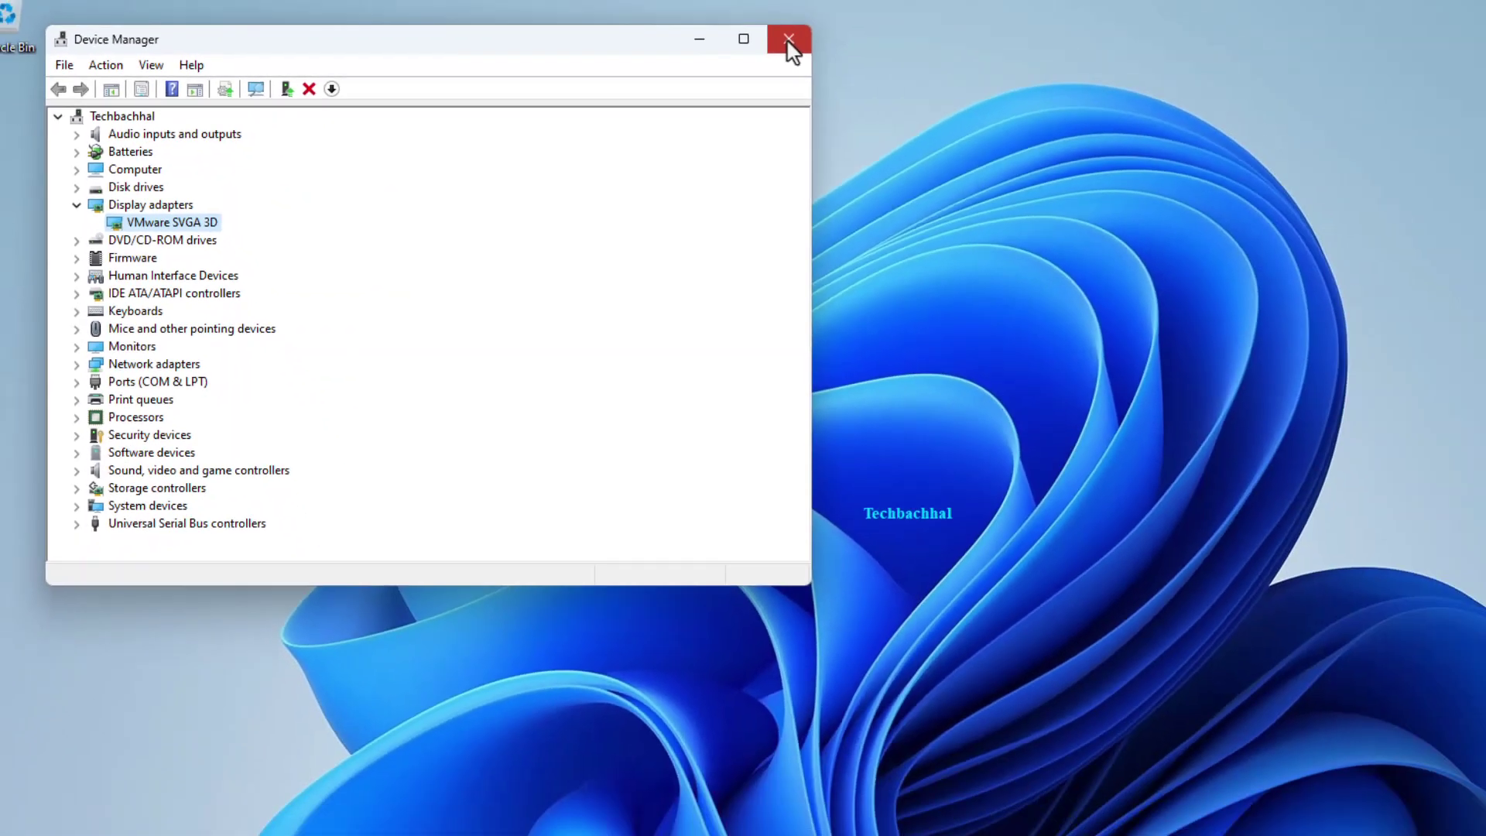
{"action": "left_click", "coordinate": [1090, 28]}
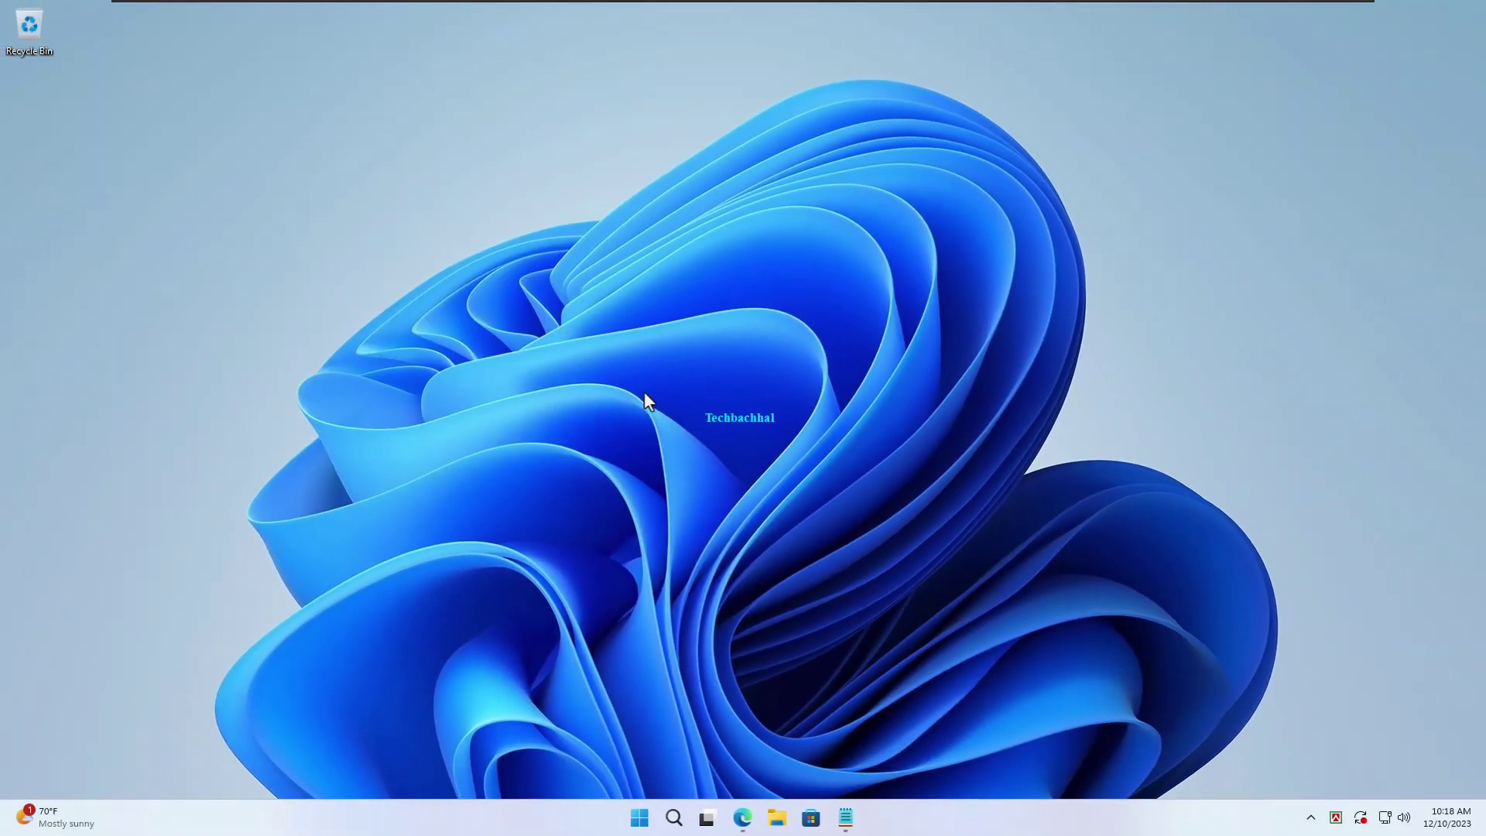
- Restart the PC a second time via the Start button's power options
{"action": "right_click", "coordinate": [643, 819]}
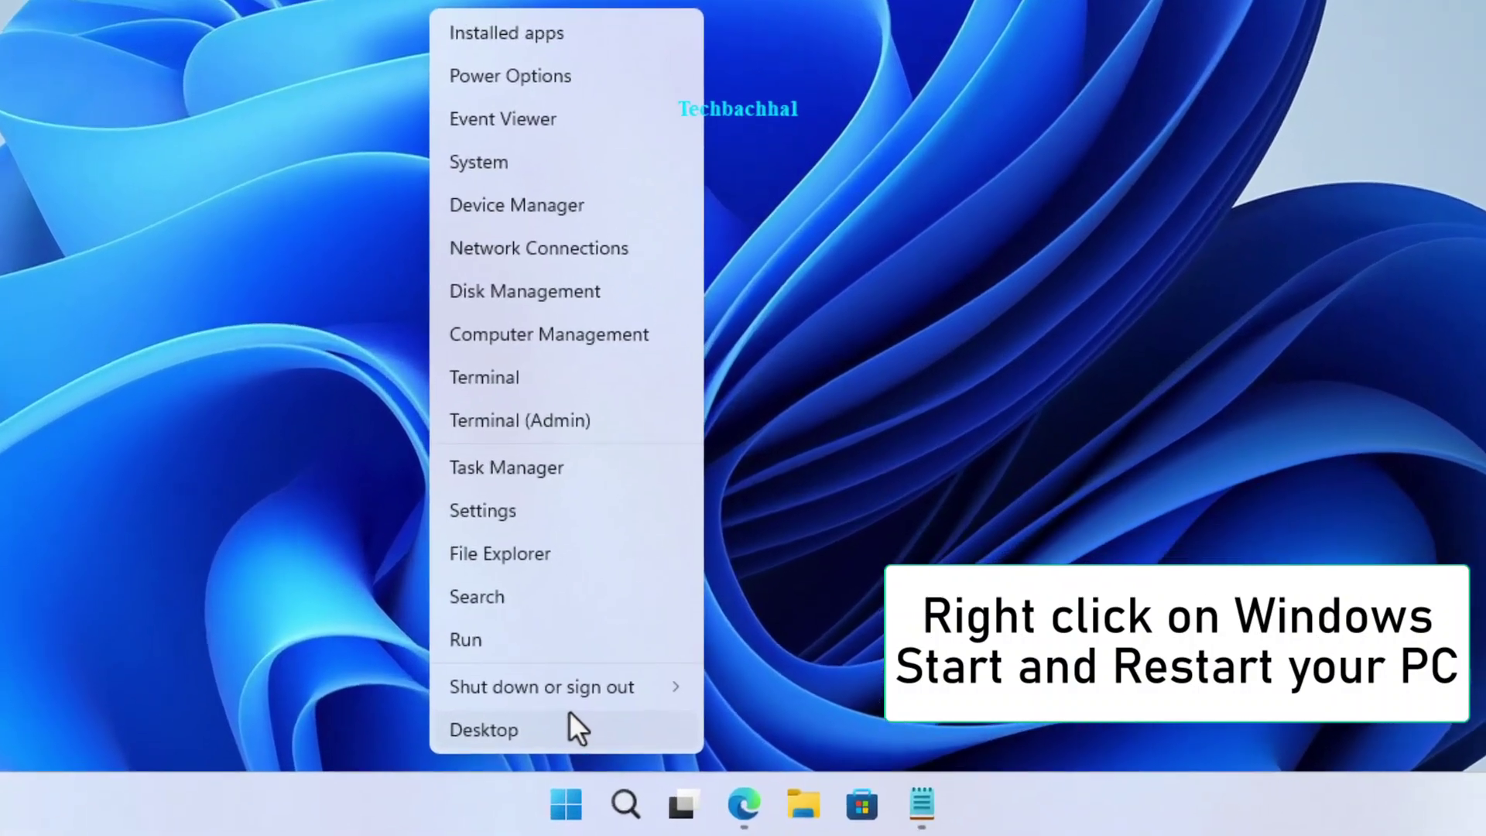
{"action": "mouse_move", "coordinate": [574, 703]}
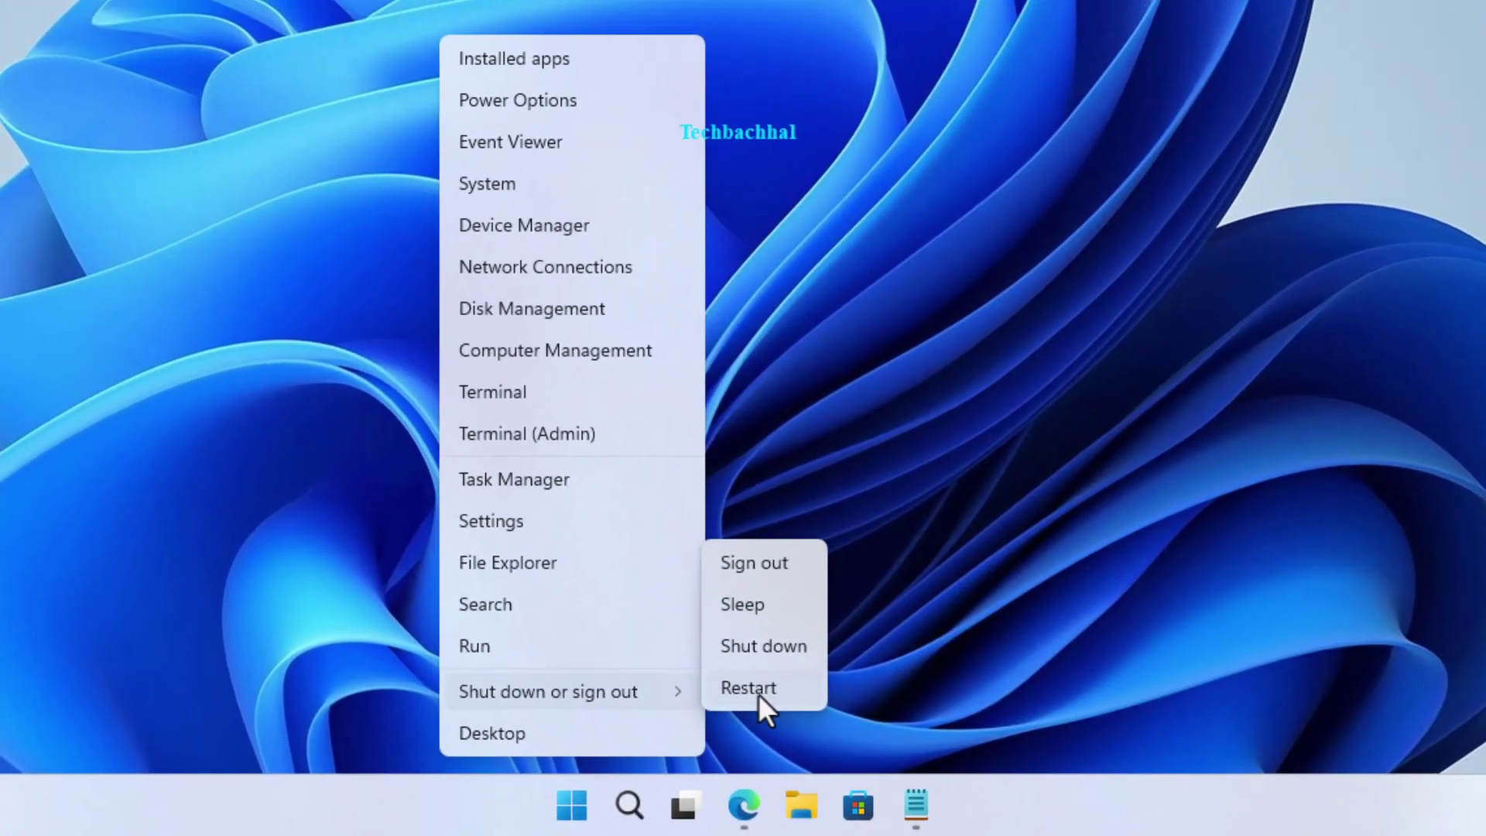
{"action": "left_click", "coordinate": [762, 682]}
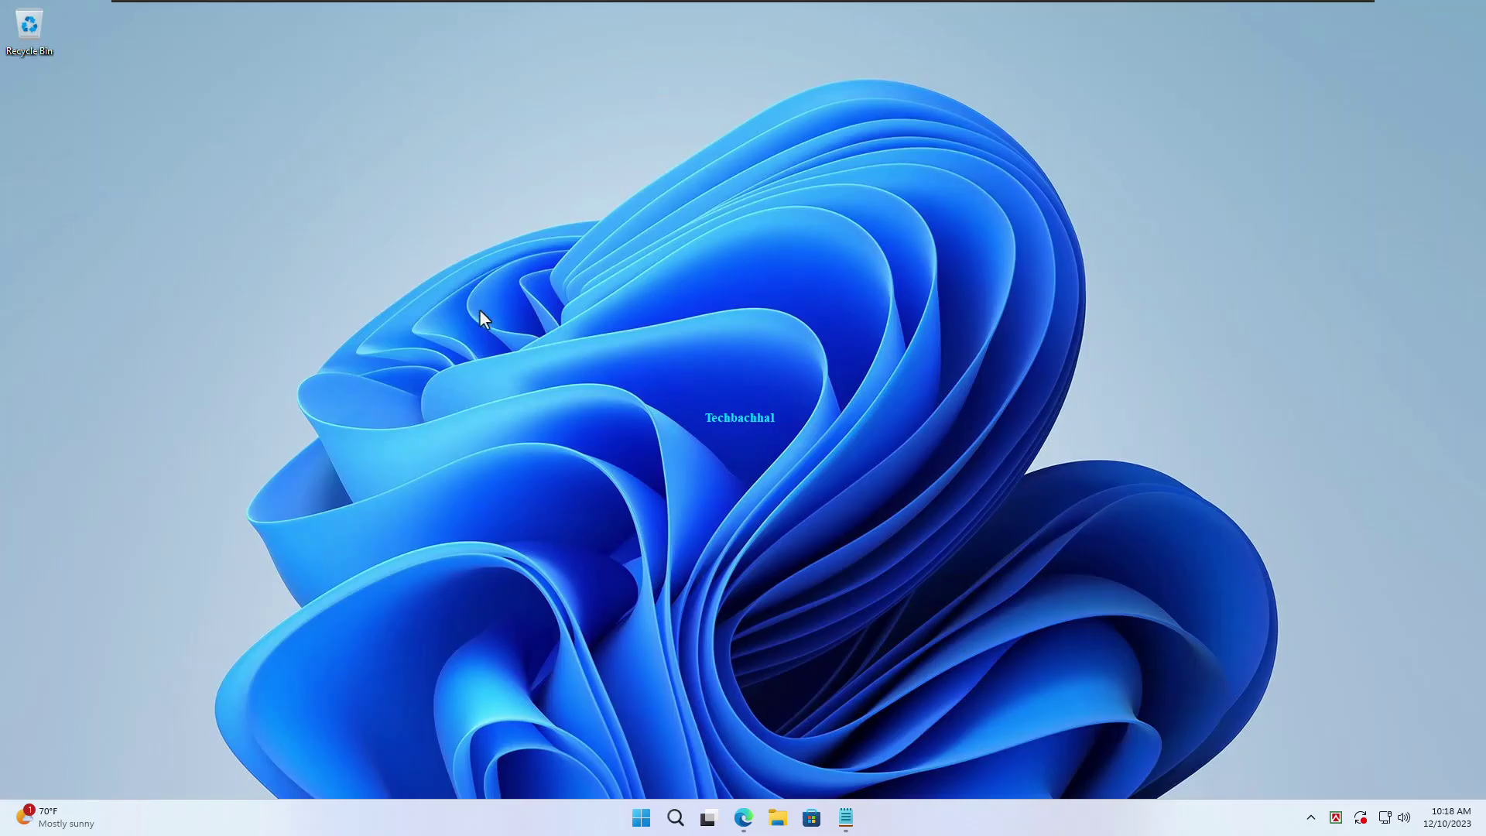
{"action": "right_click", "coordinate": [640, 817]}
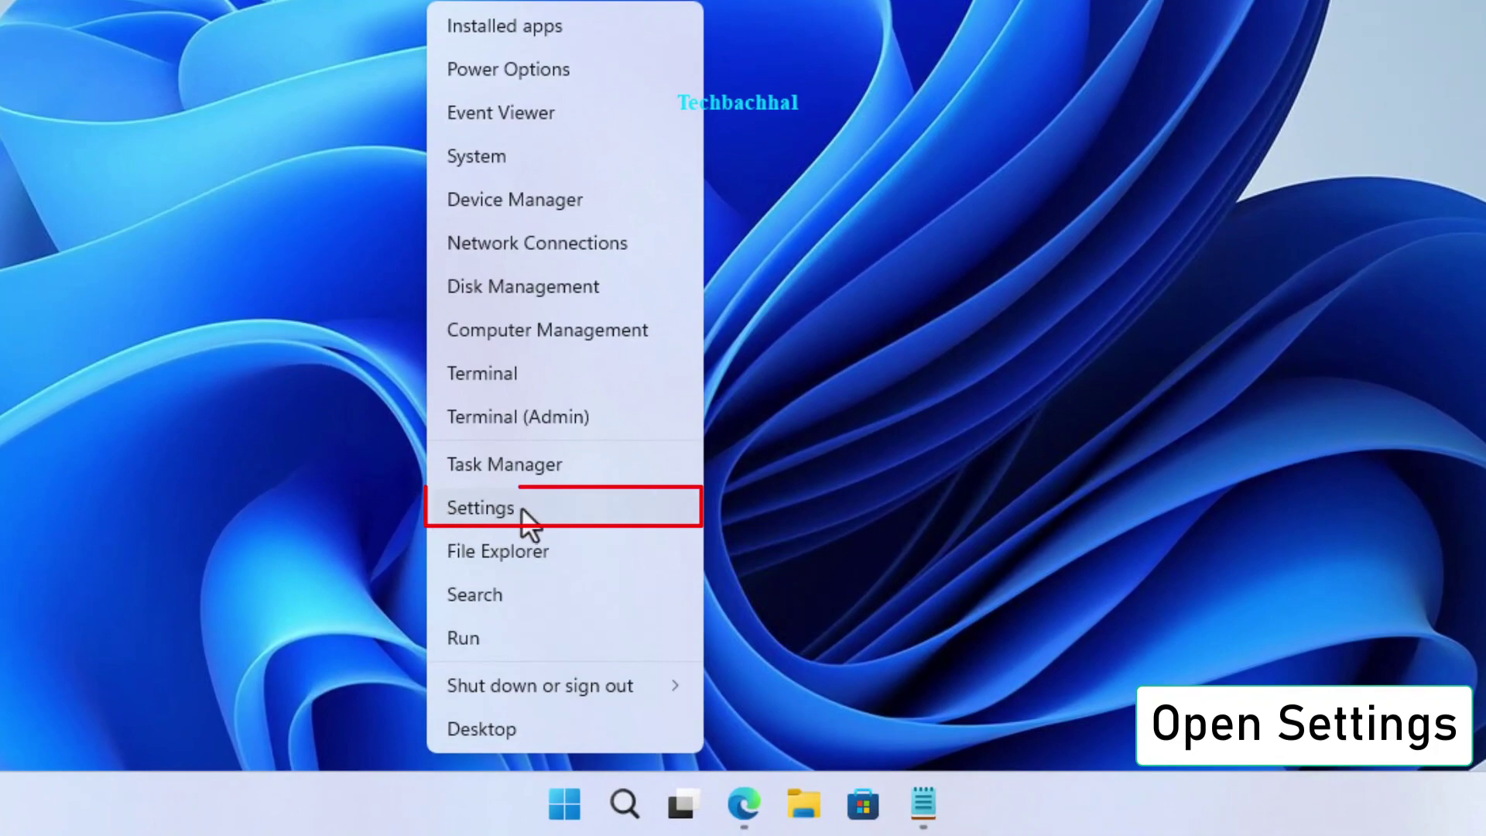
{"action": "left_click", "coordinate": [489, 519]}
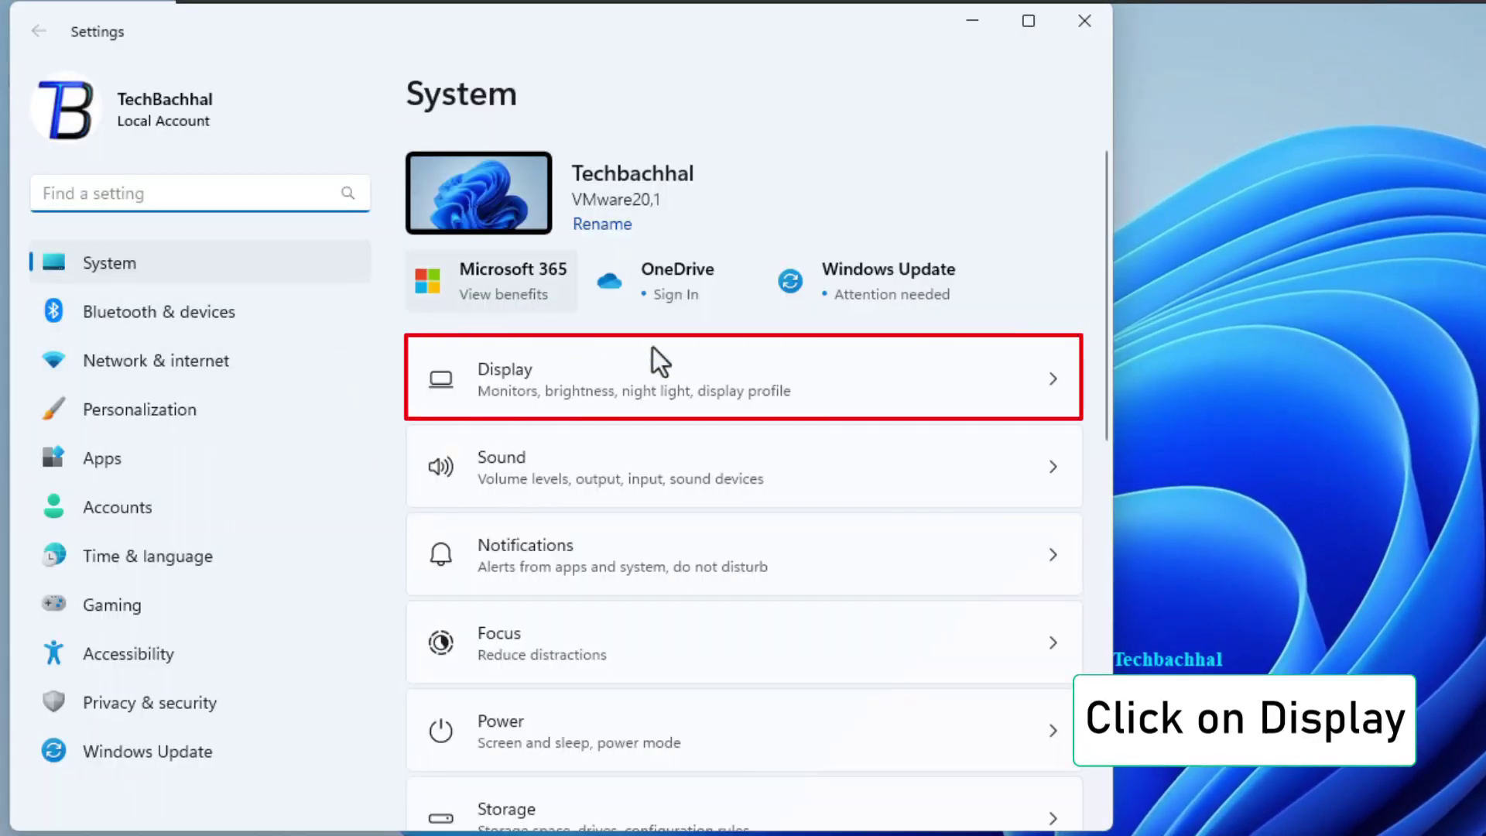
{"action": "left_click", "coordinate": [578, 379]}
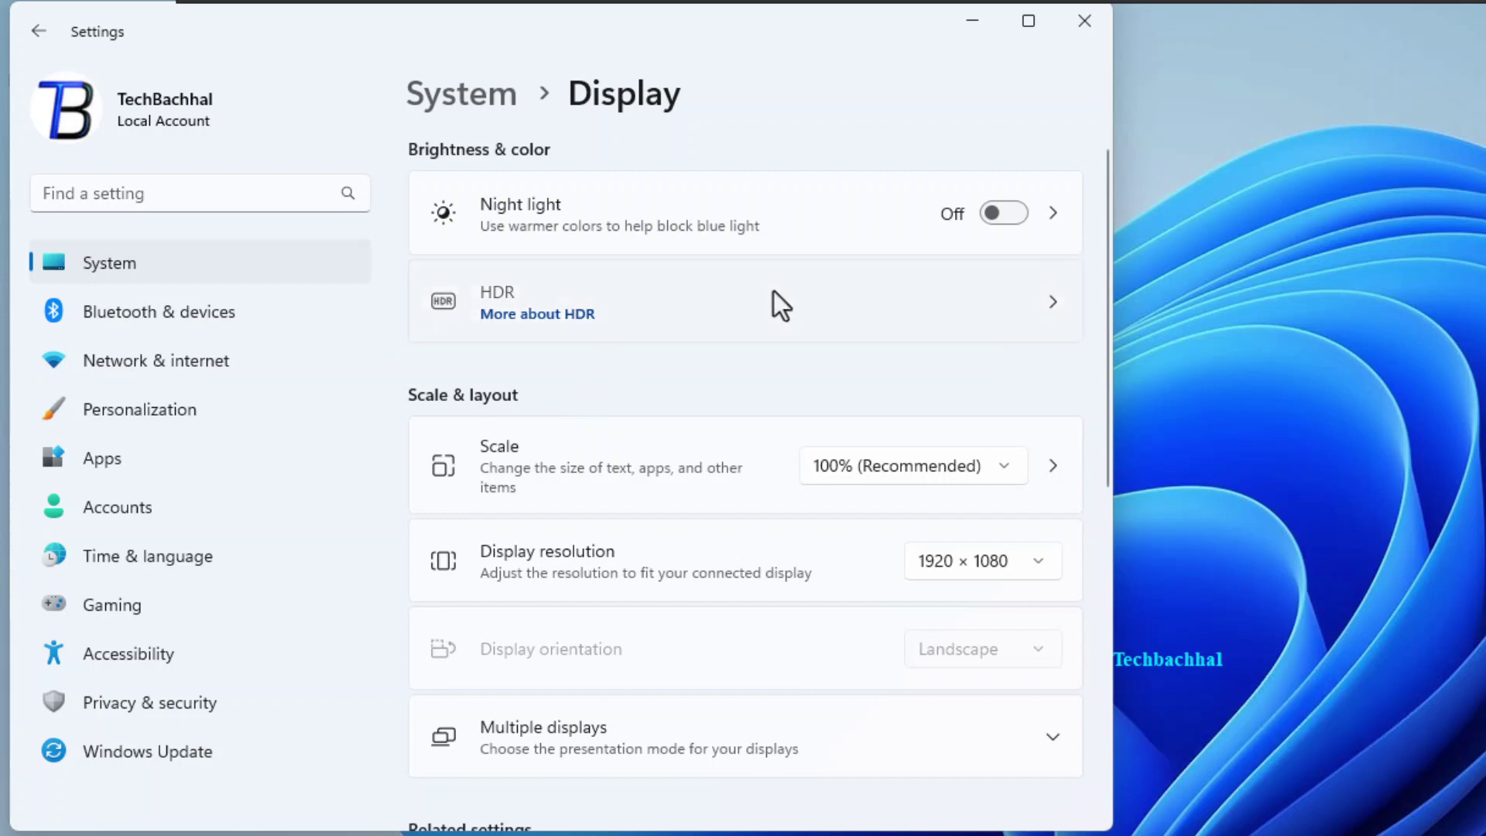
{"action": "left_click", "coordinate": [898, 291]}
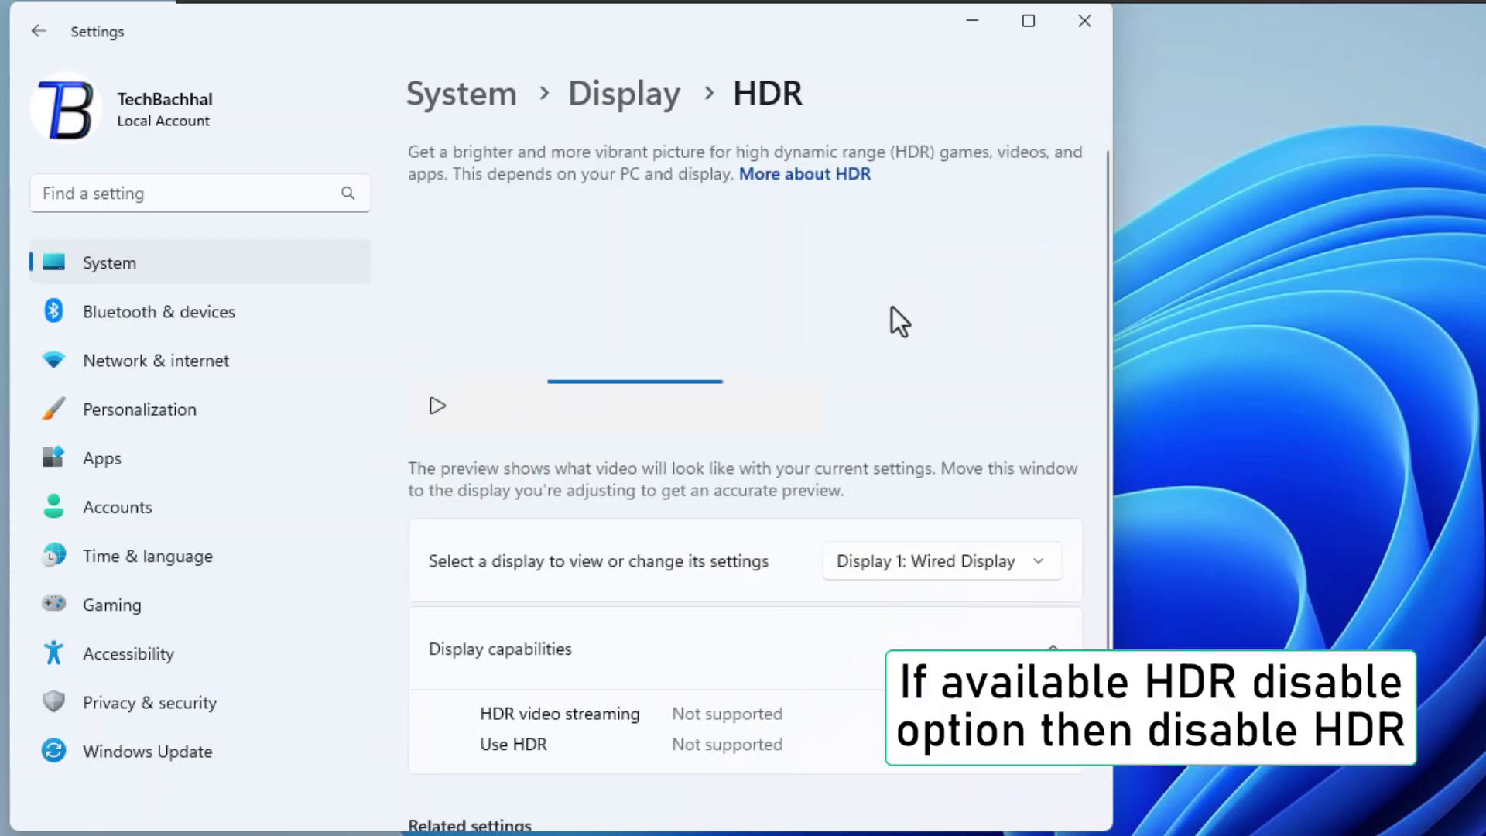
{"action": "scroll", "coordinate": [792, 485], "scroll_direction": "down", "scroll_amount": 3}
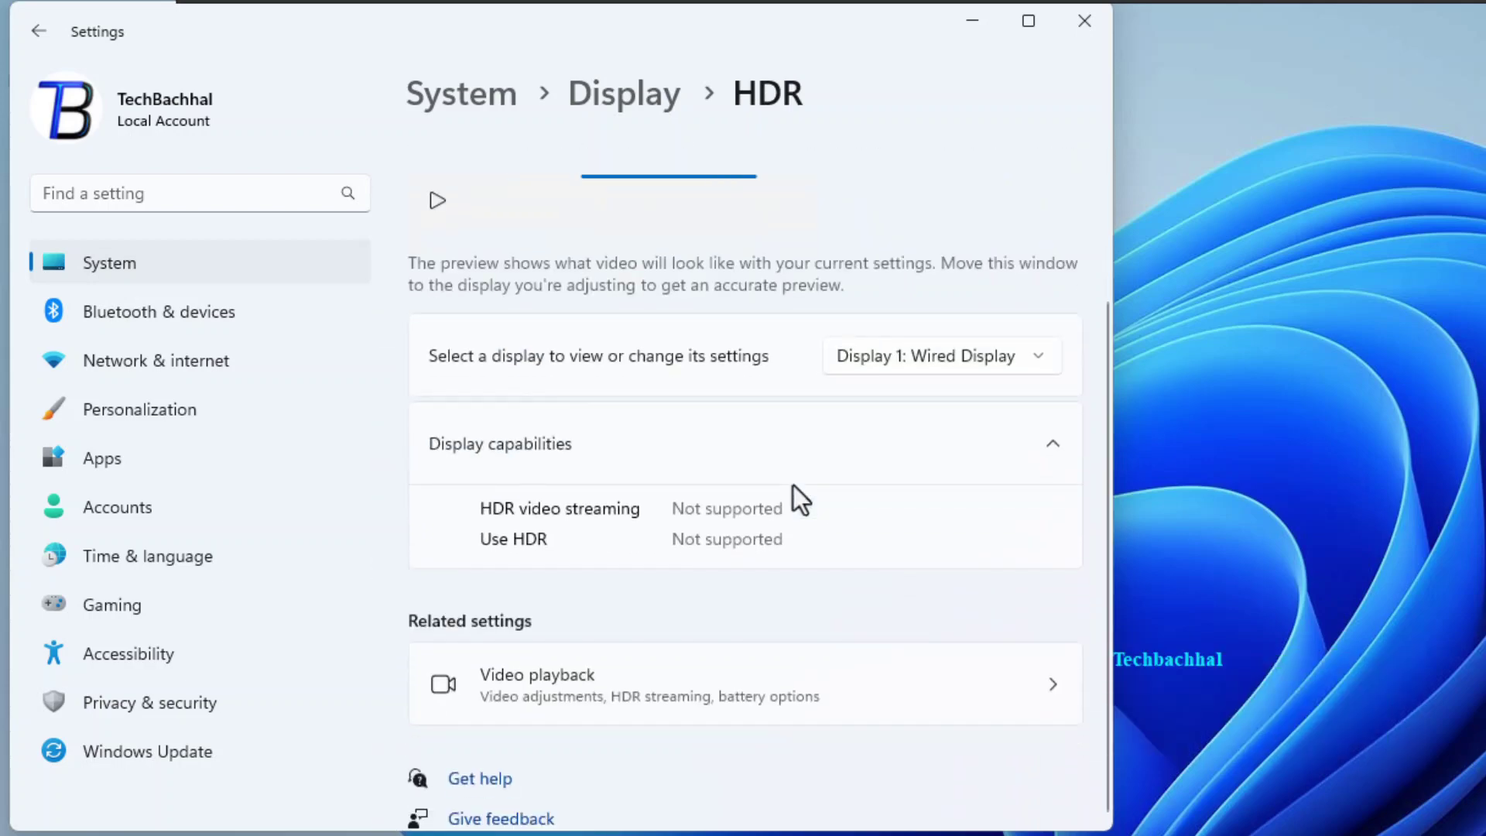
{"action": "scroll", "coordinate": [794, 513], "scroll_direction": "up", "scroll_amount": 1}
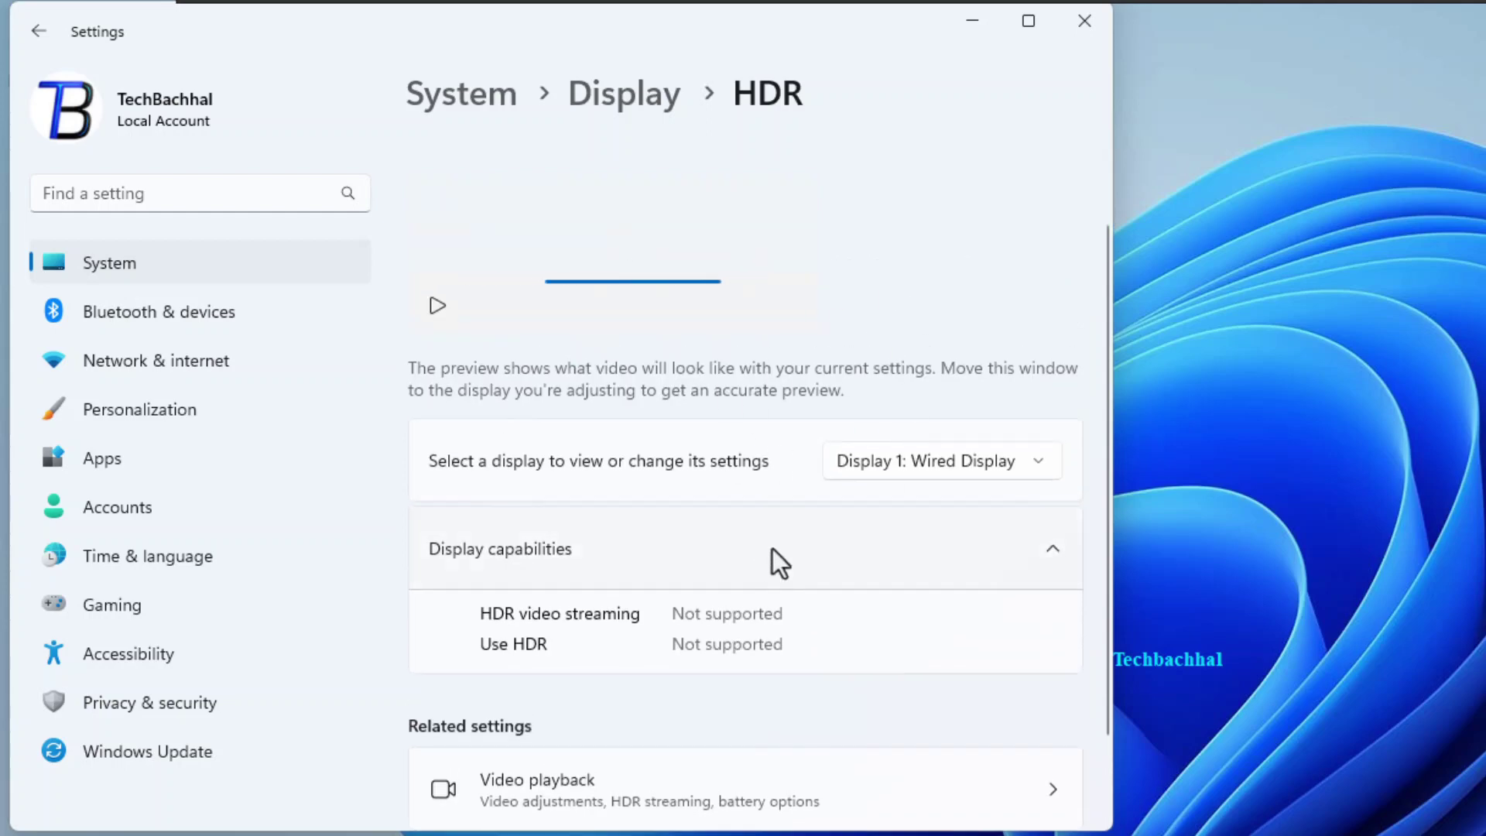
- Close Settings and bring up the Start button's quick-link menu
{"action": "left_click", "coordinate": [1084, 23]}
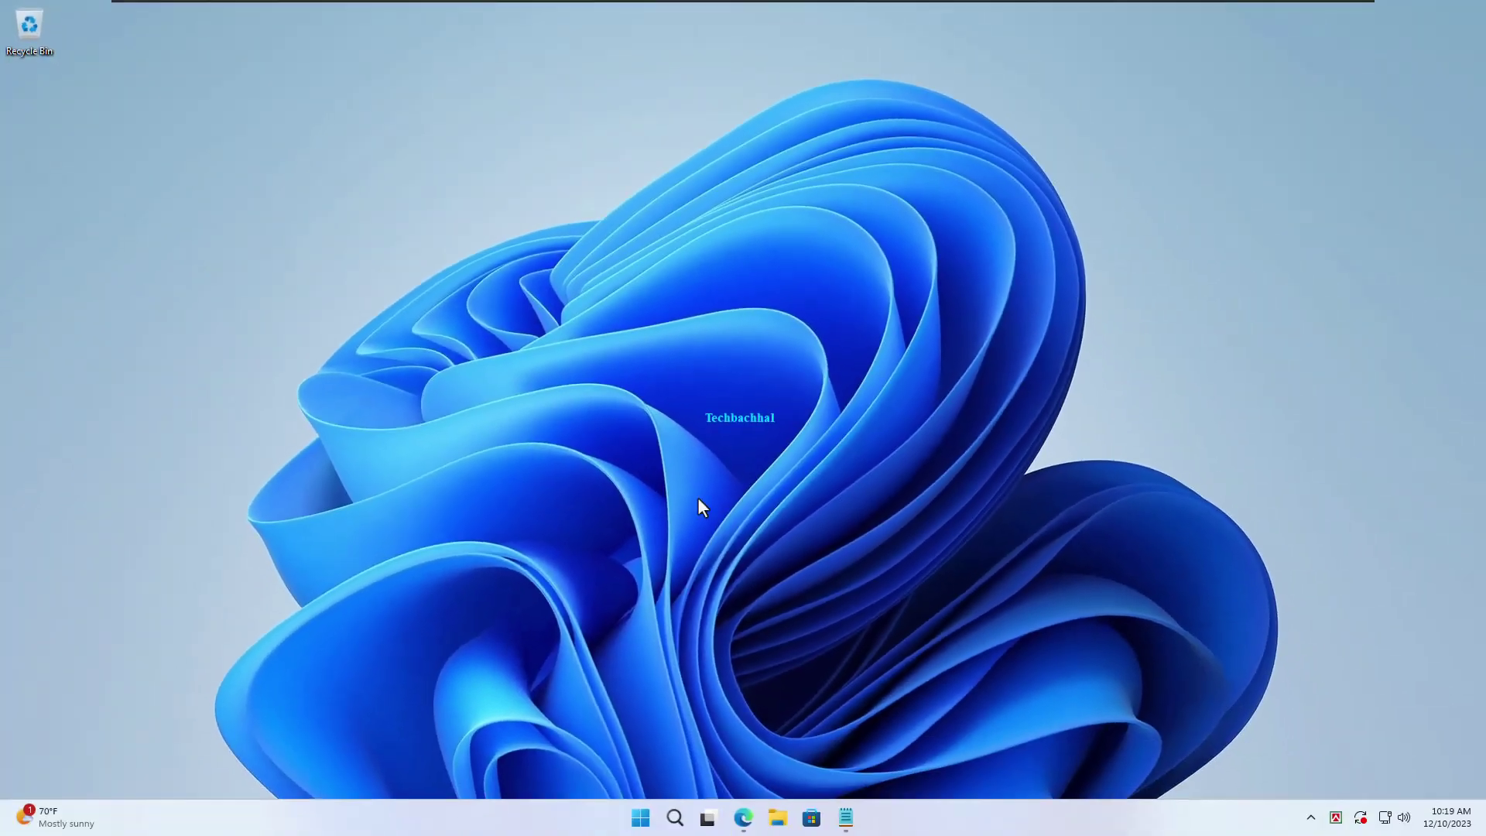
{"action": "right_click", "coordinate": [643, 819]}
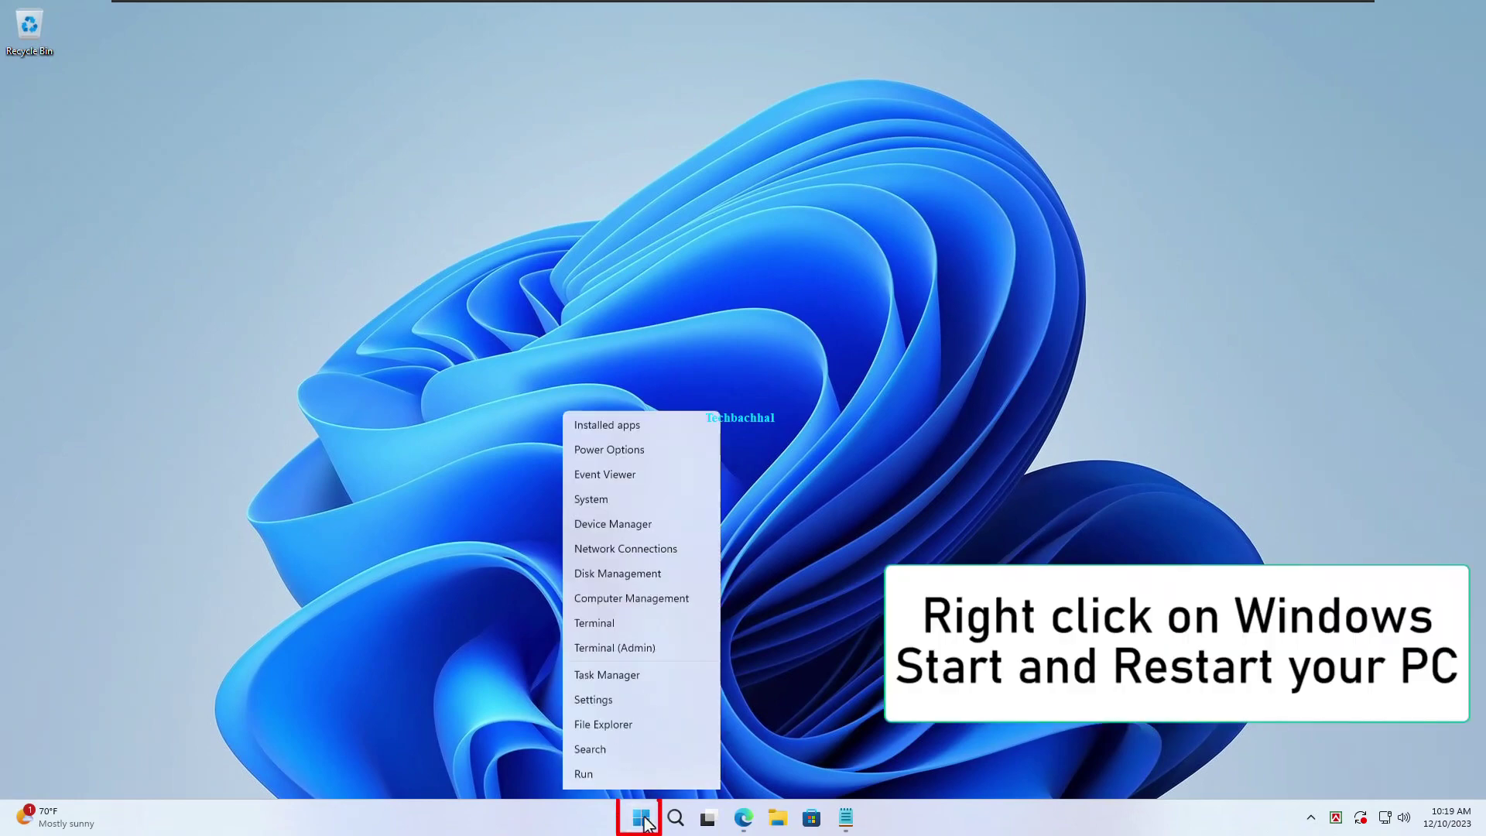